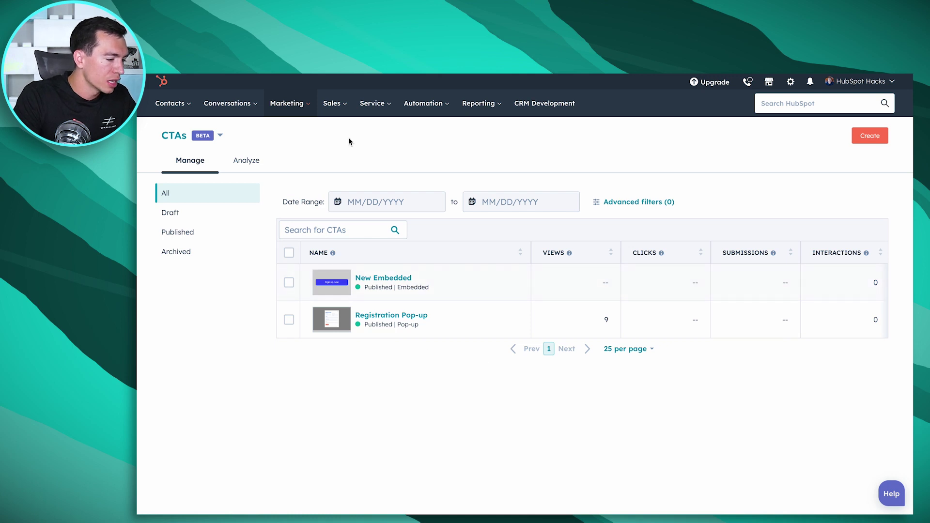
# - Look over the CTA performance analytics, then return to the CTA list
pyautogui.click(294, 107)
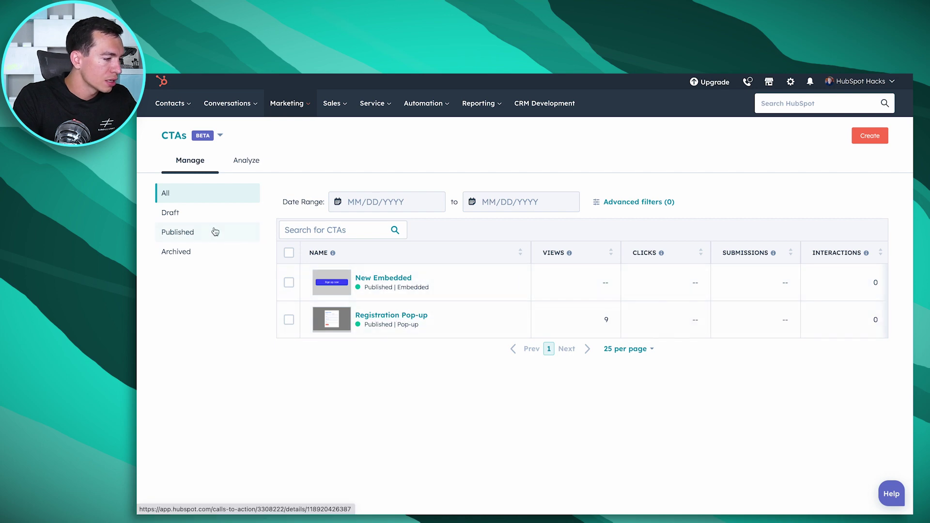
pyautogui.click(247, 167)
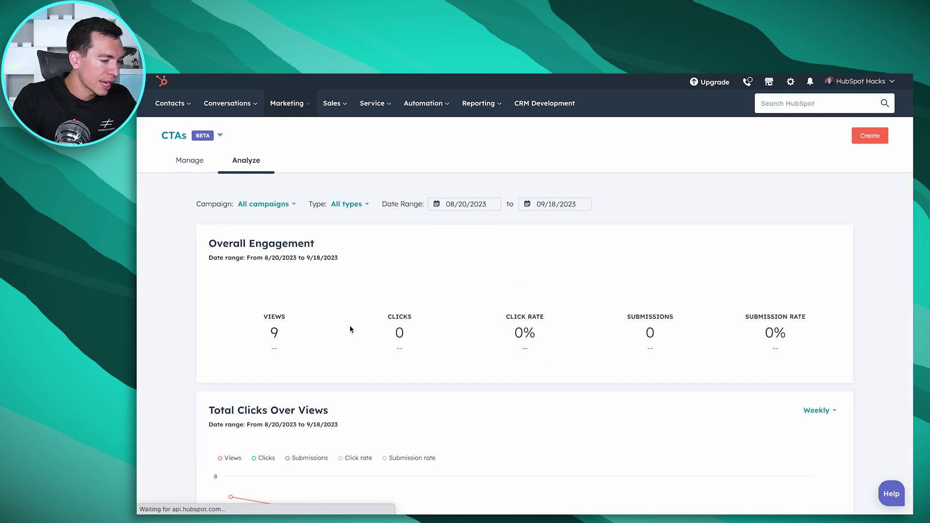
pyautogui.scroll(-4, 365, 333)
pyautogui.scroll(4, 365, 334)
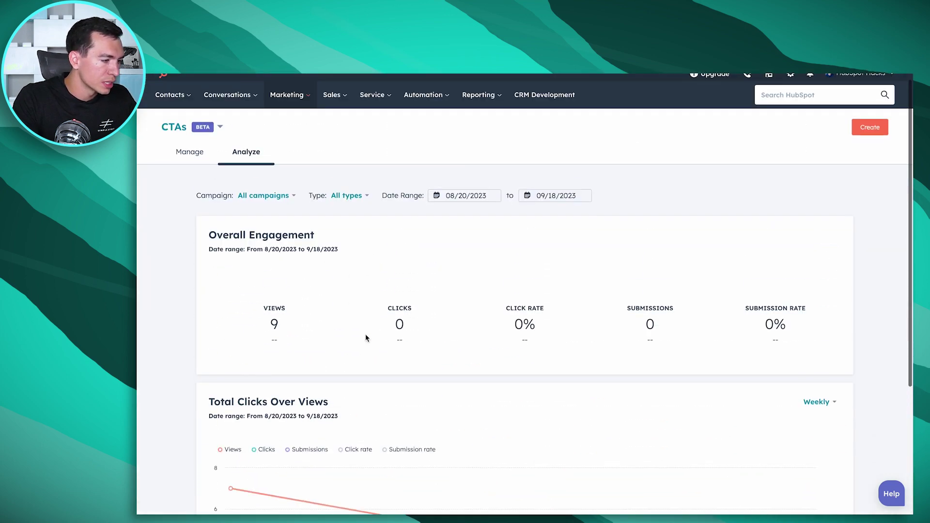
pyautogui.click(190, 163)
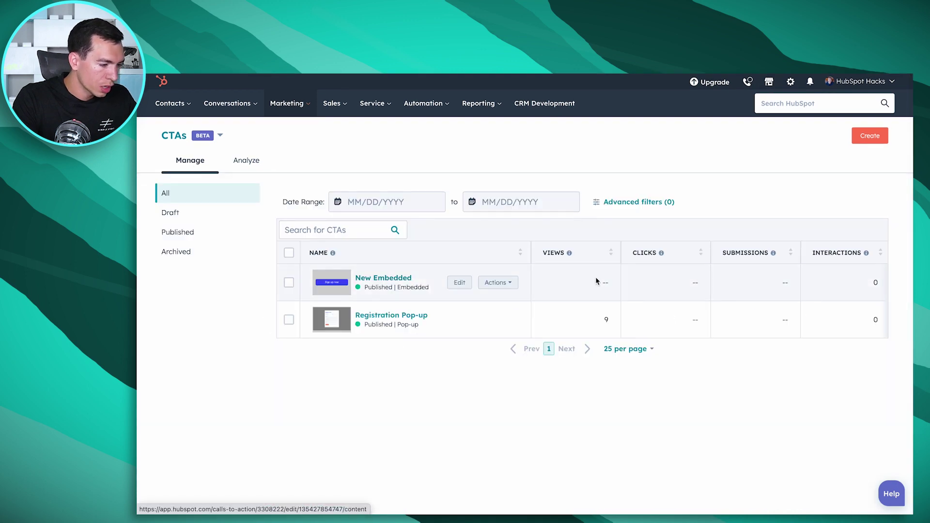
# - Start a new CTA, browse the HubSpot Templates gallery, and choose Start from scratch
pyautogui.click(871, 138)
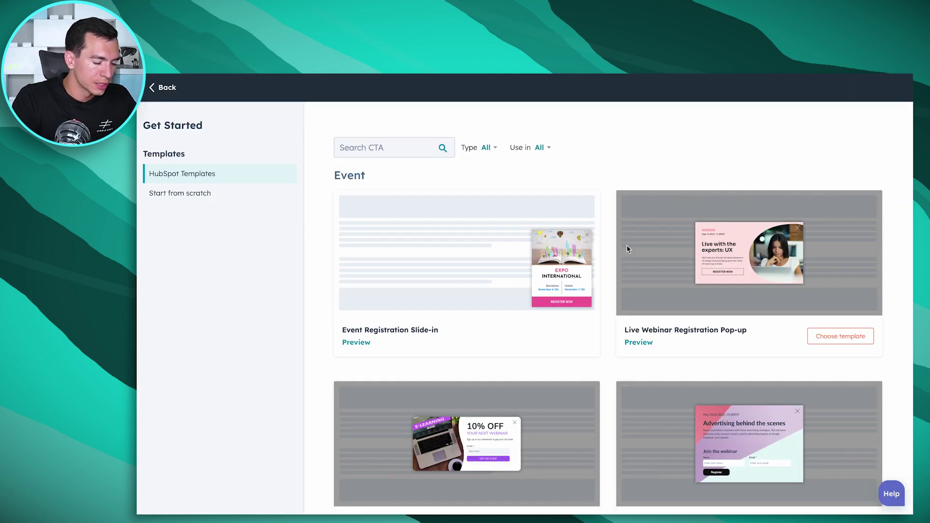
pyautogui.scroll(-2, 627, 249)
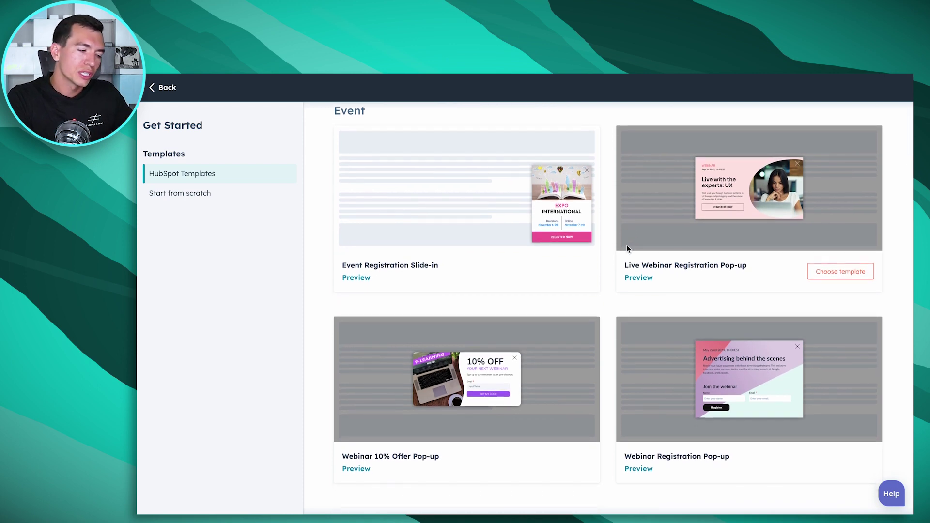
pyautogui.scroll(-2, 627, 249)
pyautogui.scroll(1, 627, 249)
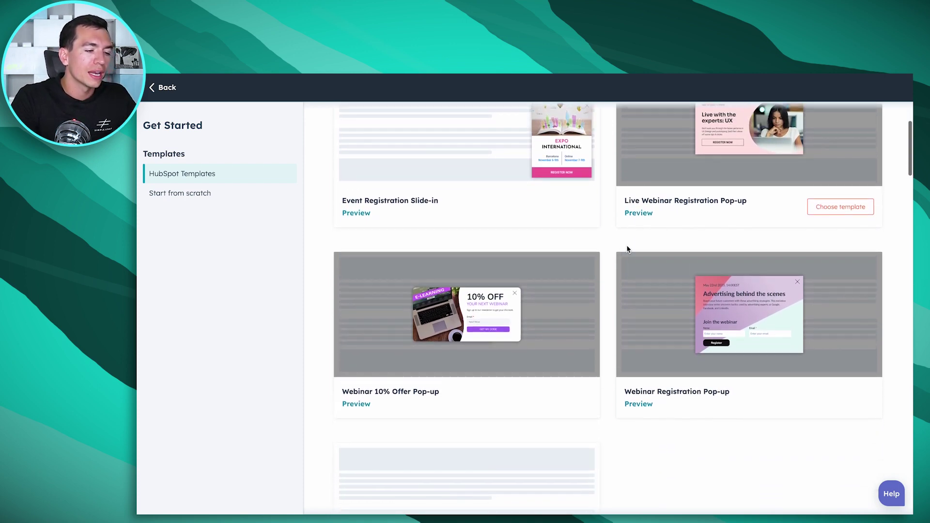
pyautogui.scroll(-2, 627, 249)
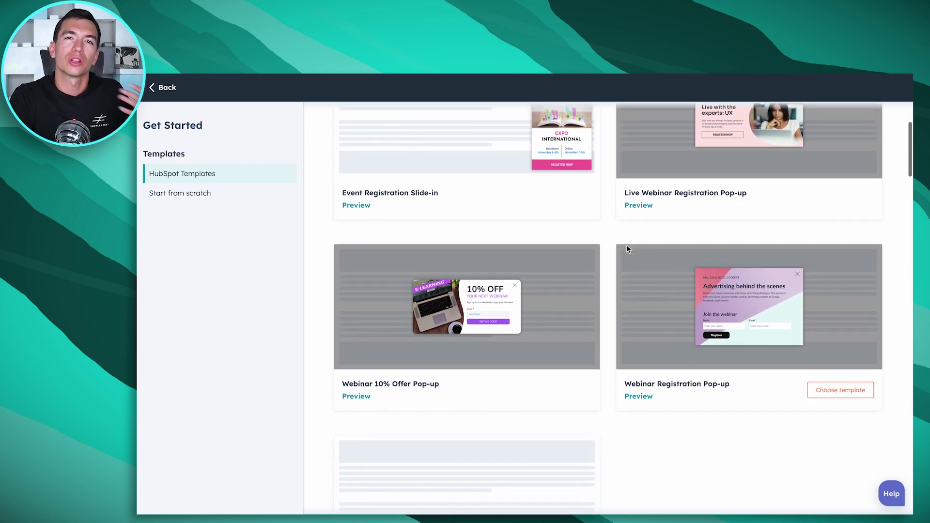
pyautogui.scroll(-2, 627, 249)
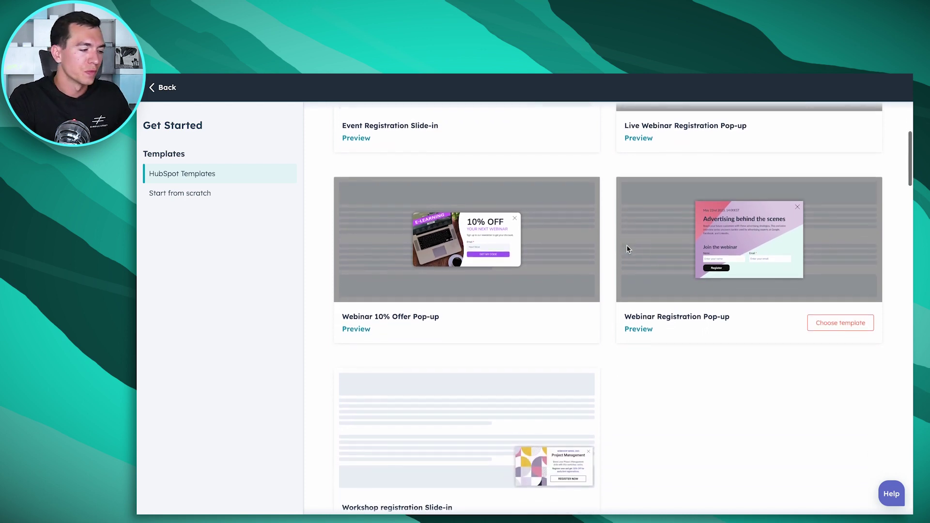
pyautogui.scroll(3, 627, 249)
pyautogui.scroll(4, 627, 249)
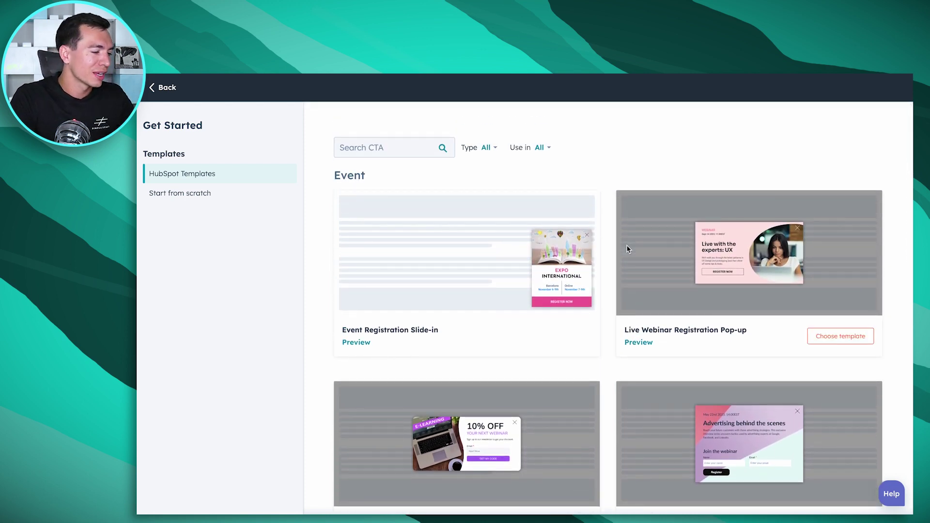
pyautogui.click(181, 200)
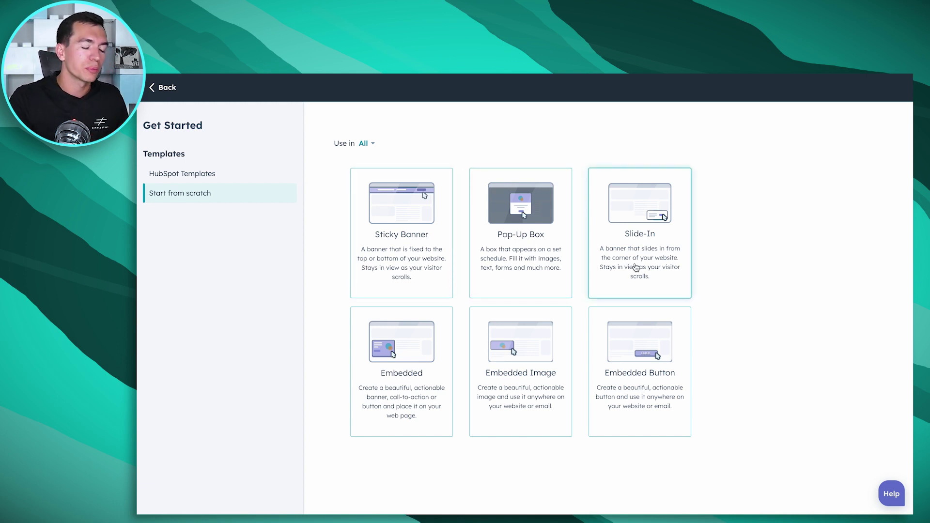
# - Choose the Pop-Up Box type to open a new pop-up CTA in the editor
pyautogui.click(521, 237)
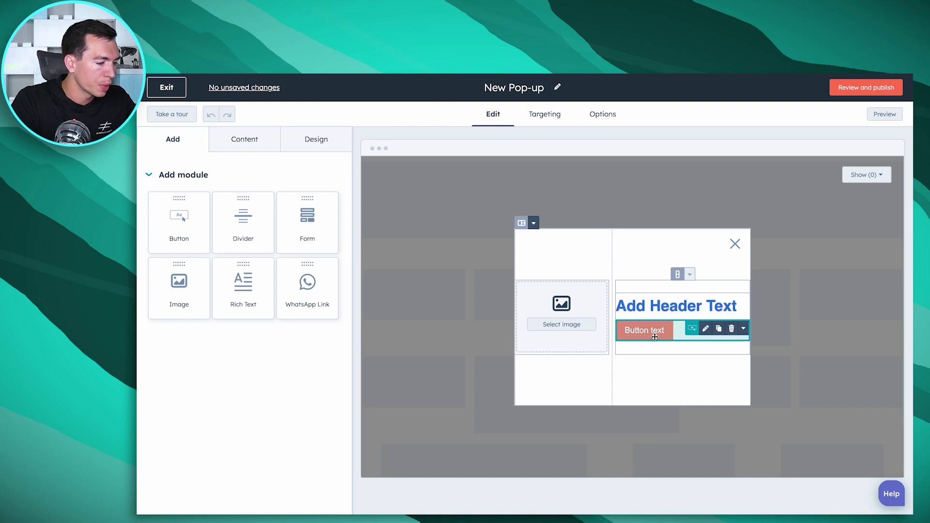
# - Place a Form module between the 'Add Header Text' heading and the button, showing its settings
pyautogui.moveTo(305, 228); pyautogui.dragTo(678, 331)
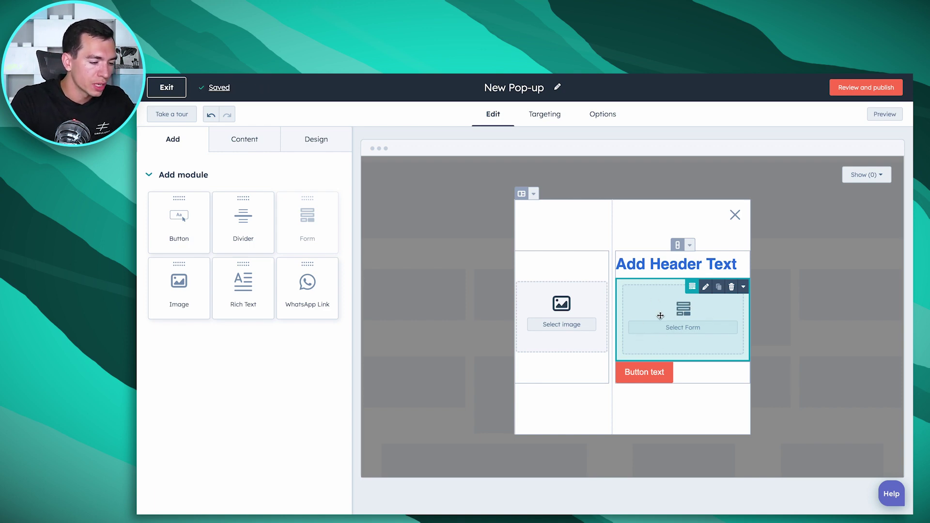
pyautogui.click(659, 316)
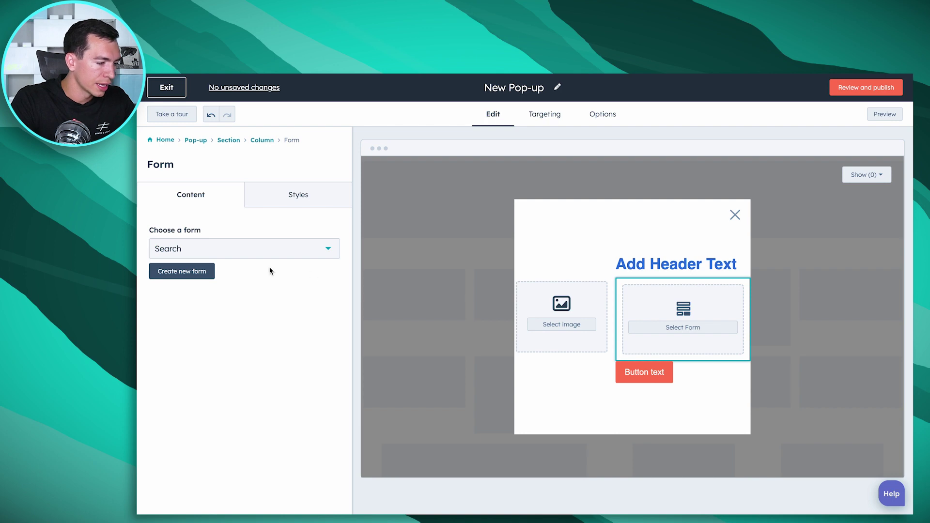
# - Embed the Contact us form in the pop-up's form module
pyautogui.click(248, 254)
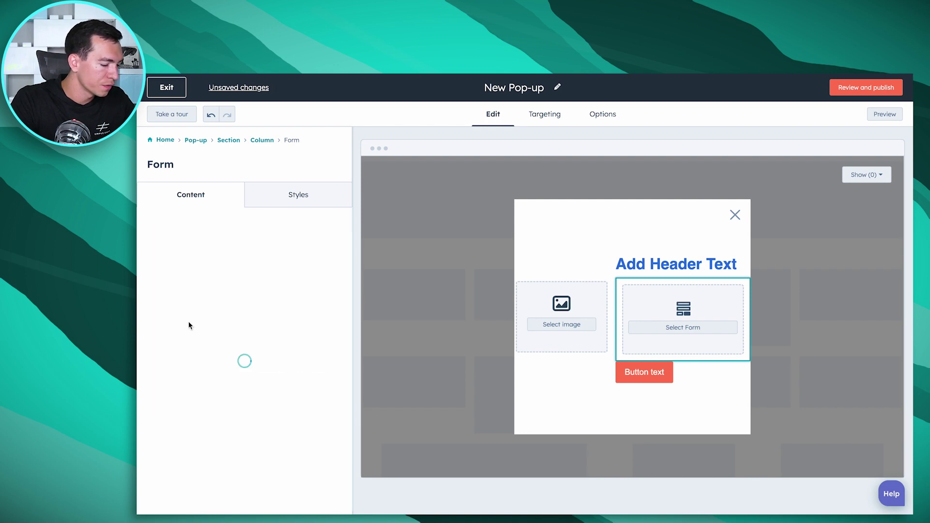
pyautogui.click(188, 325)
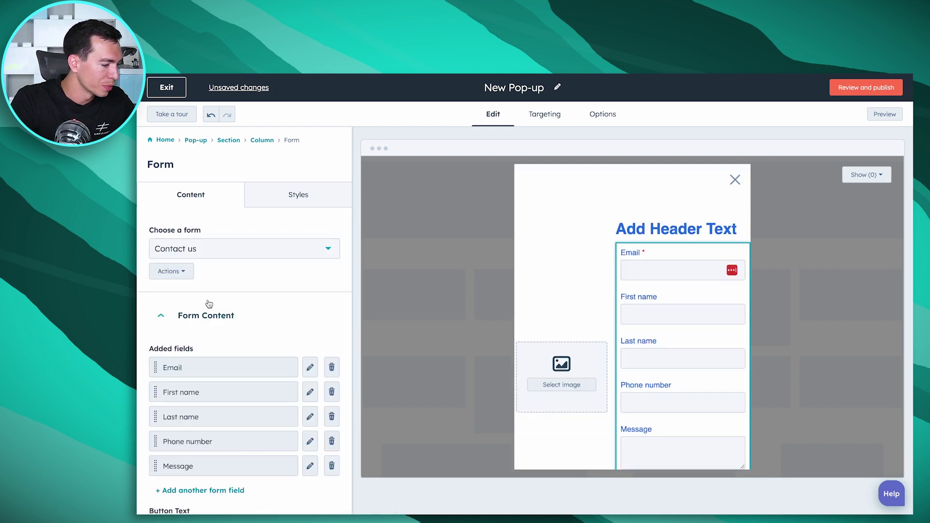
pyautogui.scroll(-3, 216, 338)
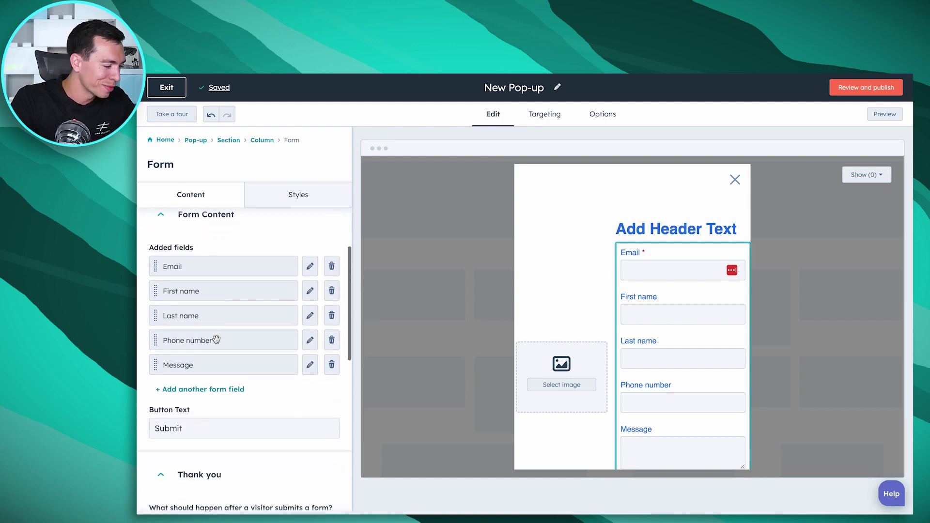
pyautogui.scroll(4, 216, 338)
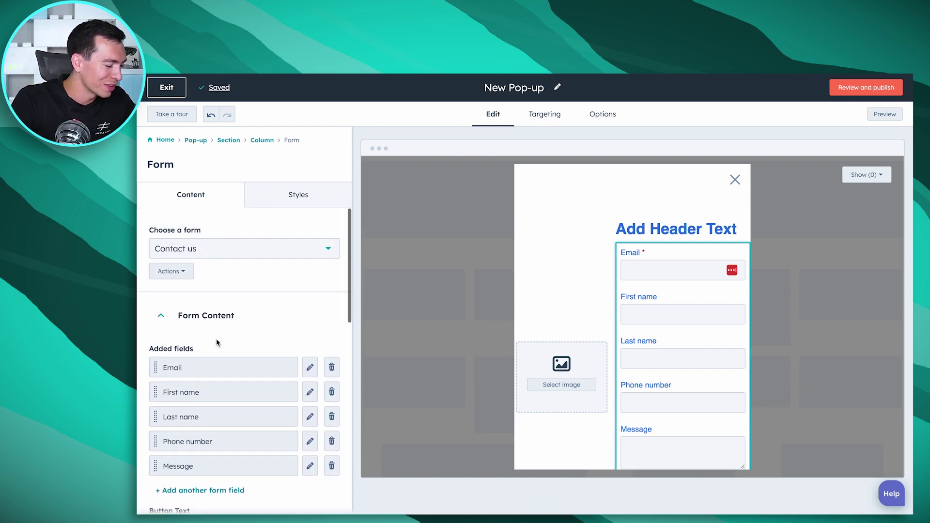
# - Switch to the Subscribe to Biglytics Blog Notifications form and delete the Button text module
pyautogui.click(261, 256)
pyautogui.scroll(-3, 251, 359)
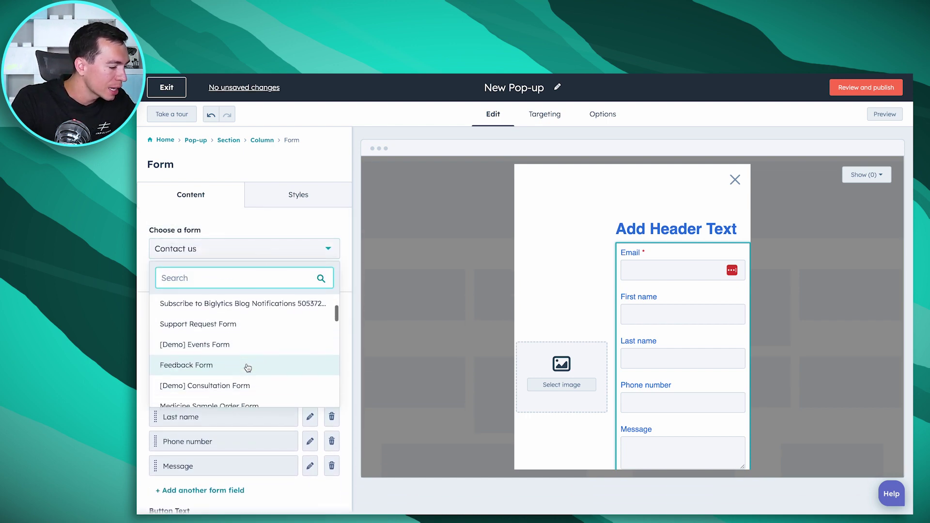
pyautogui.scroll(1, 248, 367)
pyautogui.scroll(1, 247, 367)
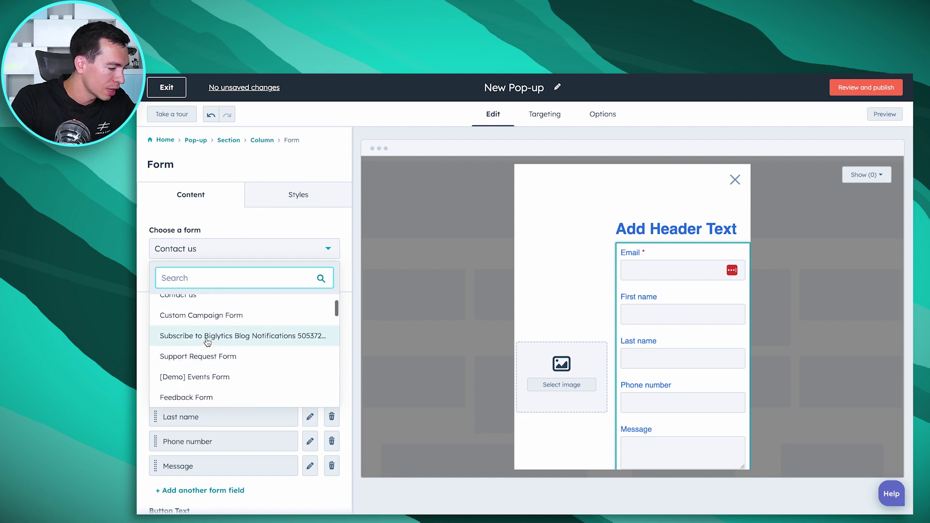
pyautogui.click(232, 335)
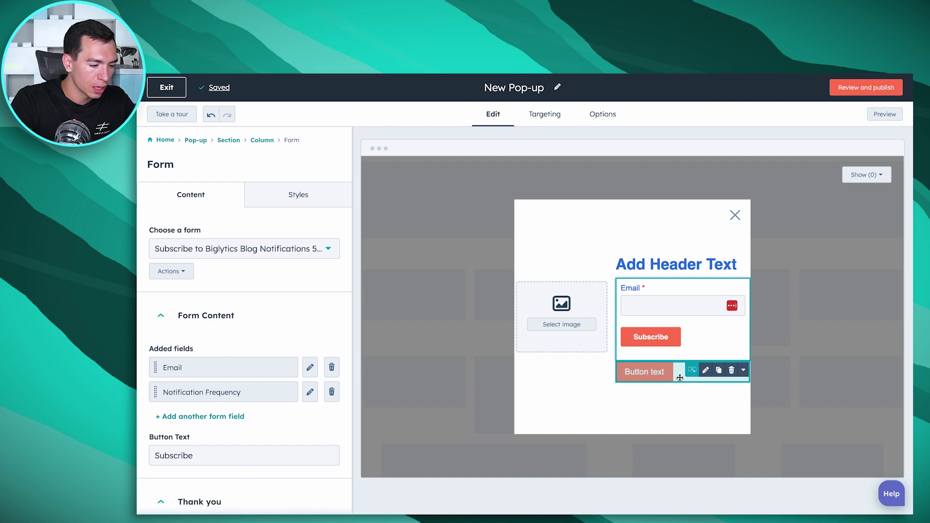
pyautogui.click(732, 371)
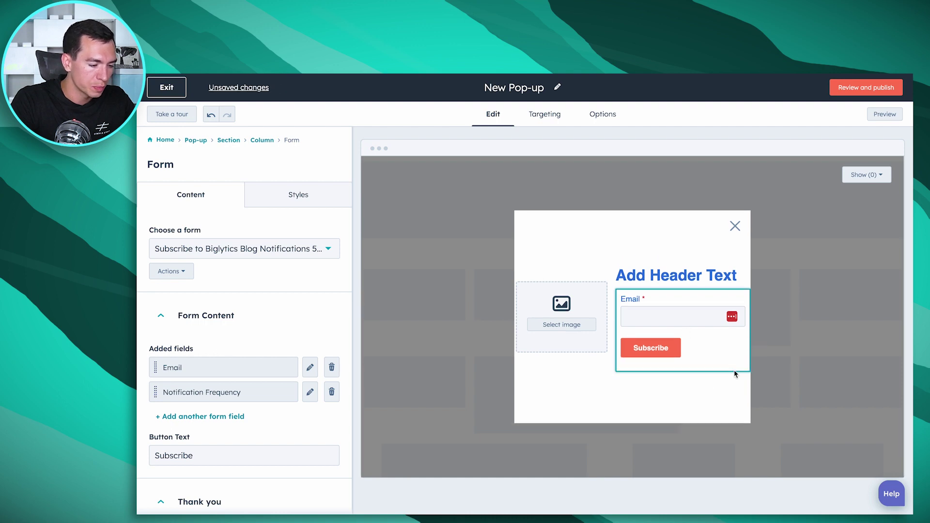
pyautogui.click(671, 274)
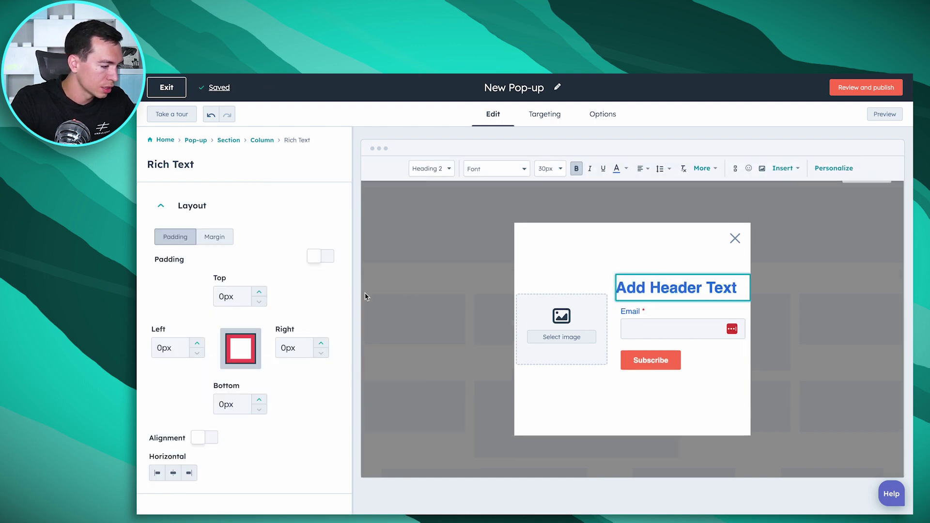
# - Retitle the heading 'Sign Up Now', insert the HubSpotHacksLogo image, and set its size to Automatically adjust
pyautogui.tripleClick(645, 281)
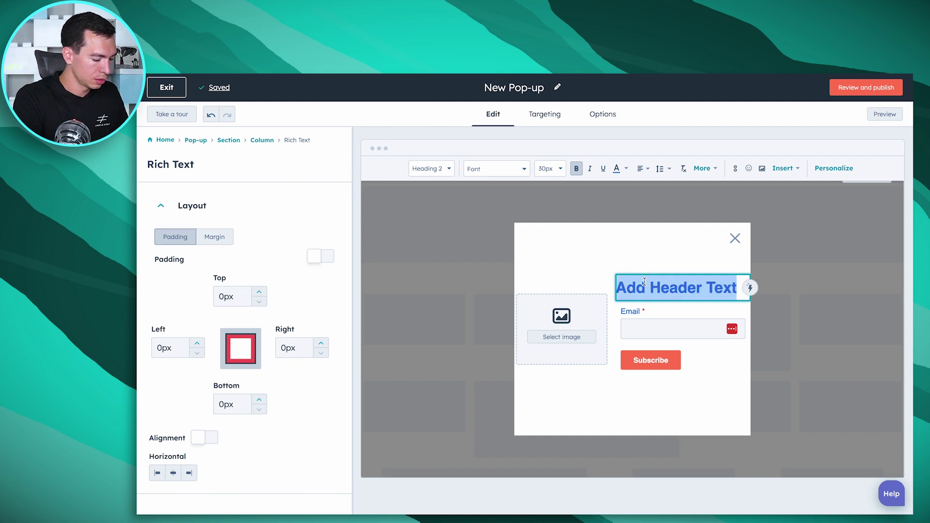
pyautogui.write('Sign Up Now')
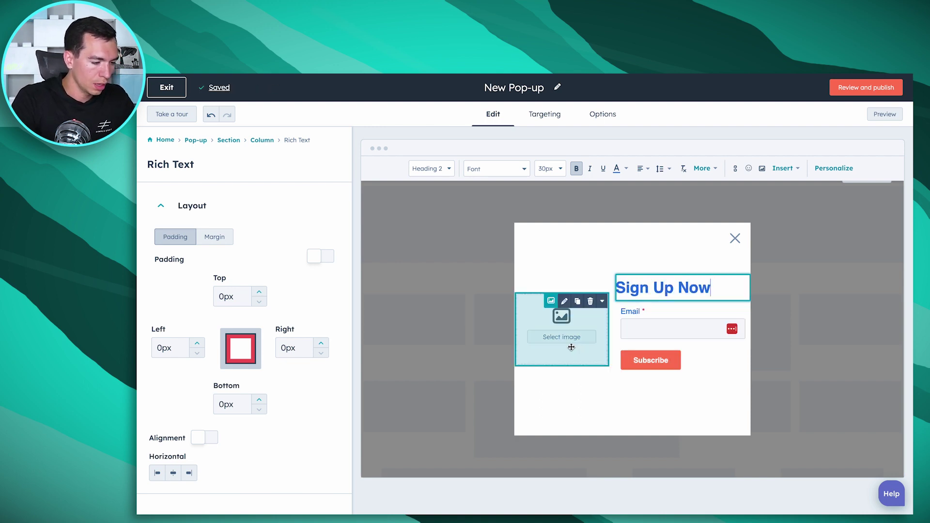
pyautogui.click(572, 350)
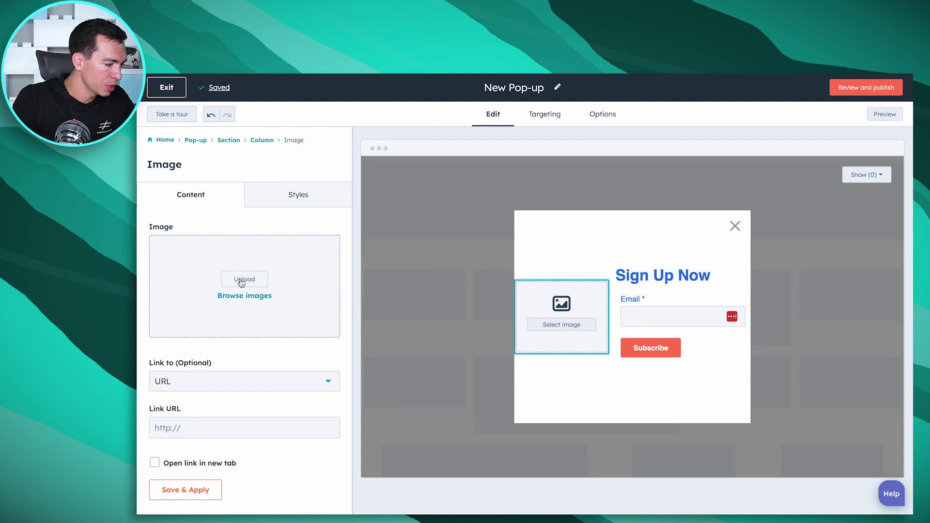
pyautogui.click(237, 296)
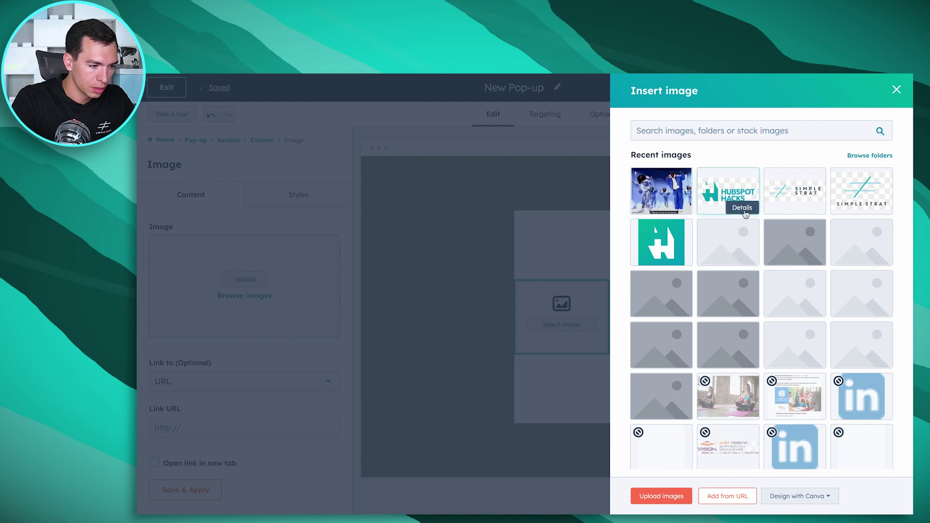
pyautogui.moveTo(721, 201)
pyautogui.moveTo(663, 238)
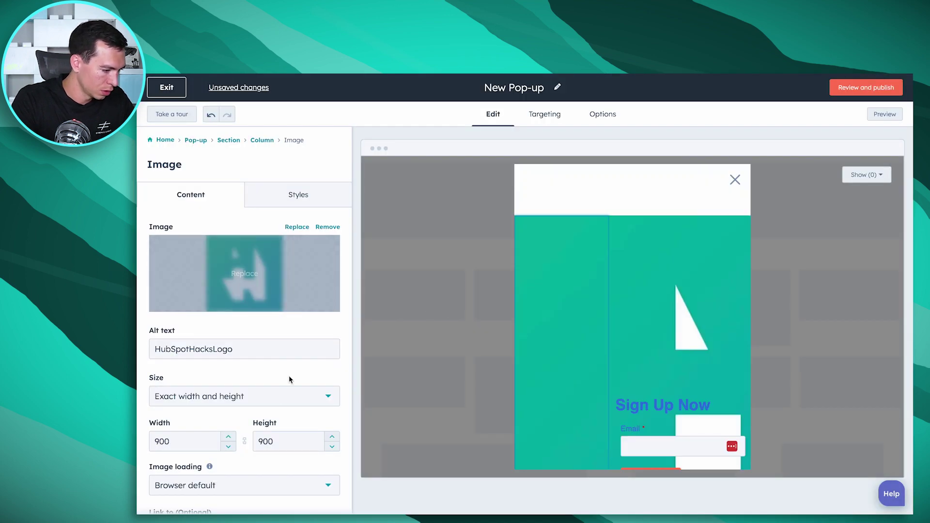
pyautogui.scroll(-1, 289, 379)
pyautogui.scroll(-1, 288, 378)
pyautogui.click(310, 339)
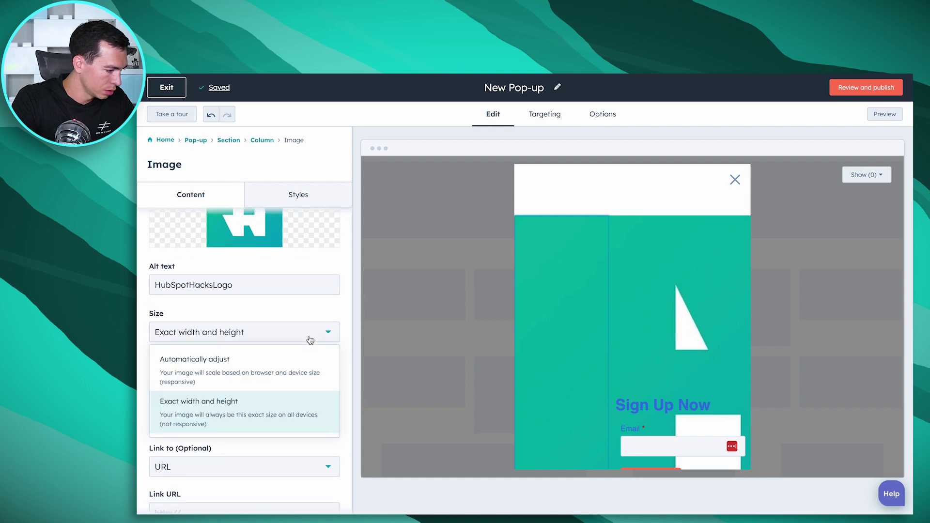
pyautogui.click(288, 371)
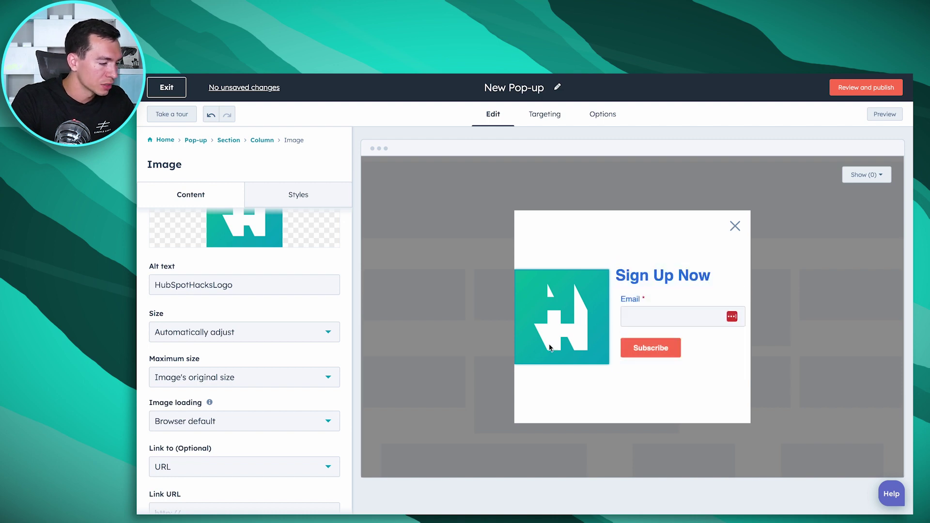
# - Colour the Sign Up Now heading text black
pyautogui.click(300, 195)
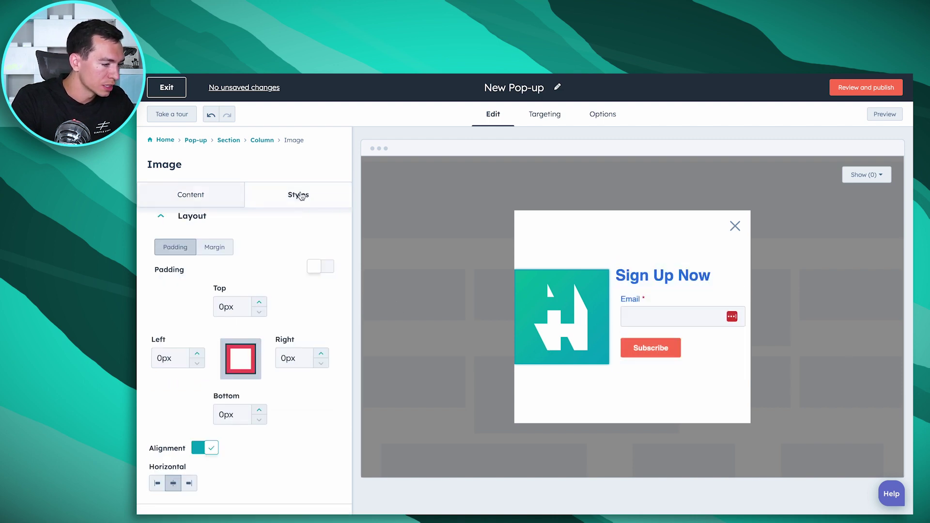
pyautogui.click(662, 282)
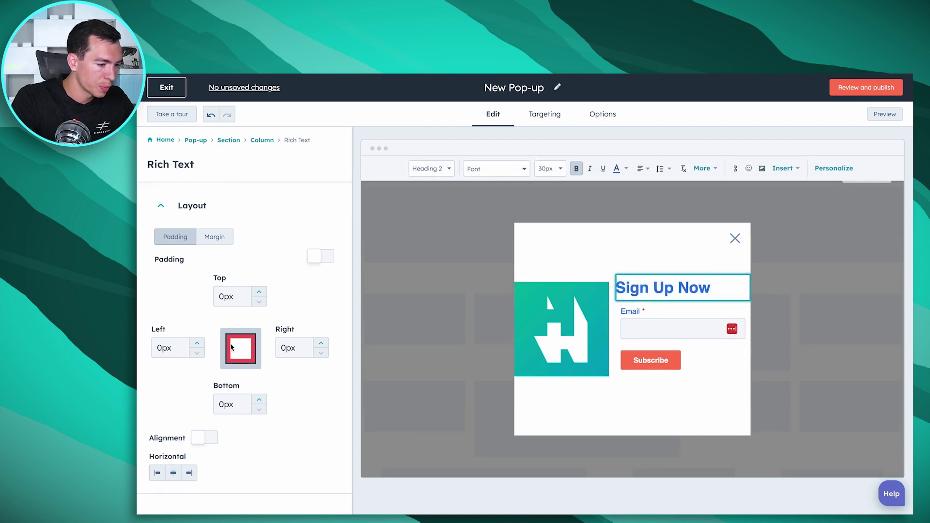
pyautogui.tripleClick(662, 291)
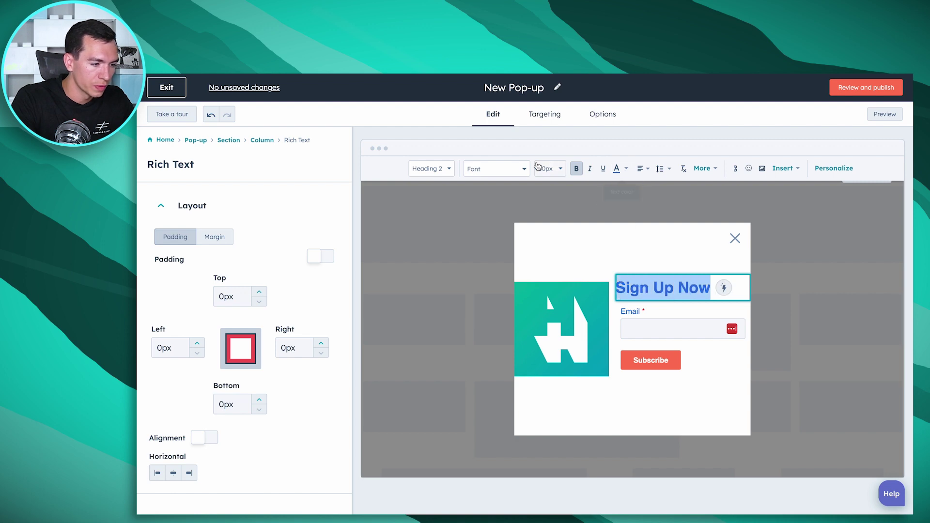
pyautogui.click(627, 170)
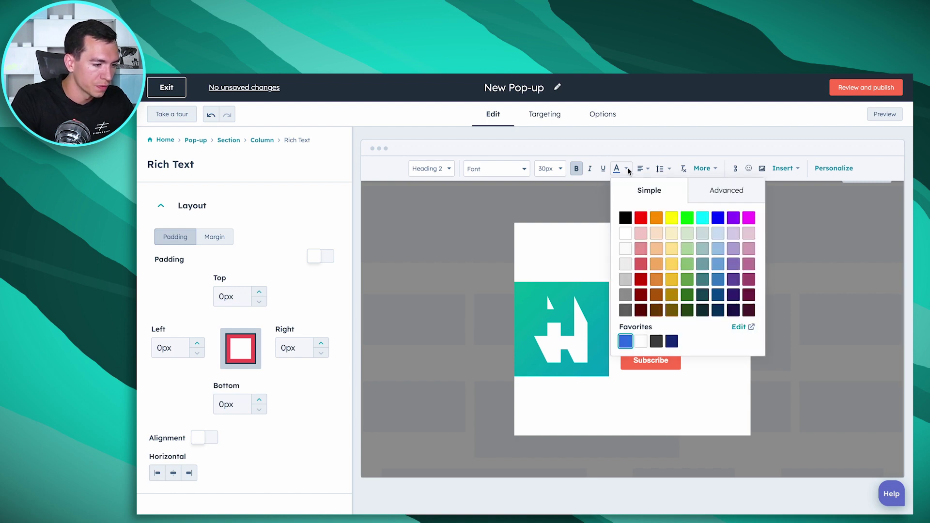
pyautogui.click(625, 218)
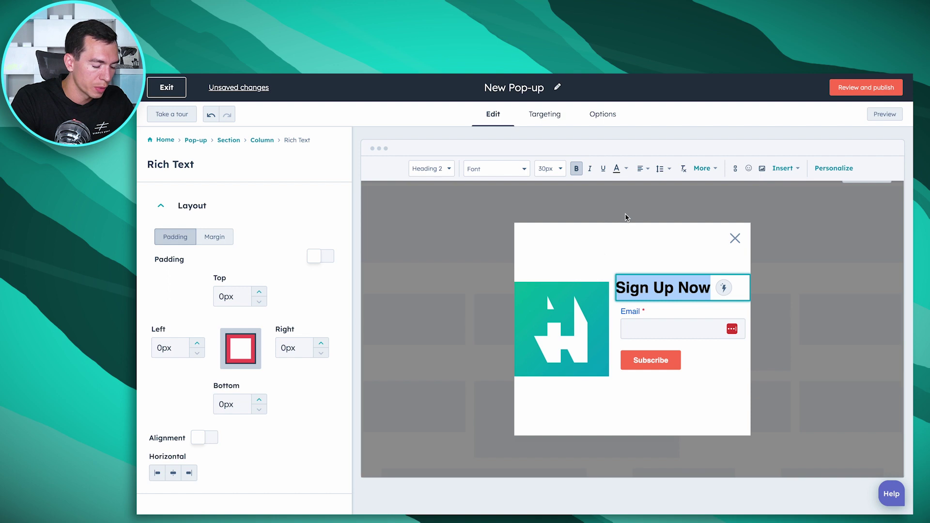
pyautogui.click(599, 264)
# - Bring up the Styles options of the sign-up form module
pyautogui.click(698, 353)
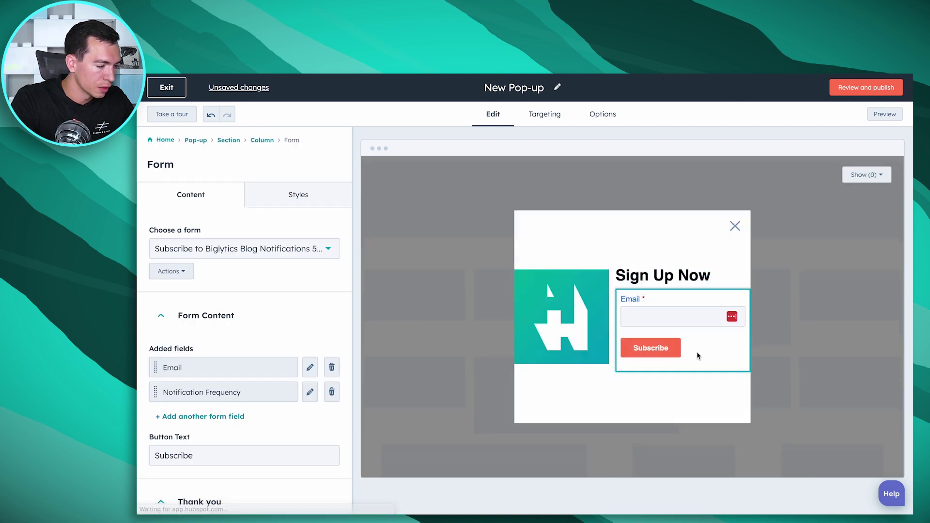
pyautogui.click(295, 211)
pyautogui.scroll(-10, 252, 339)
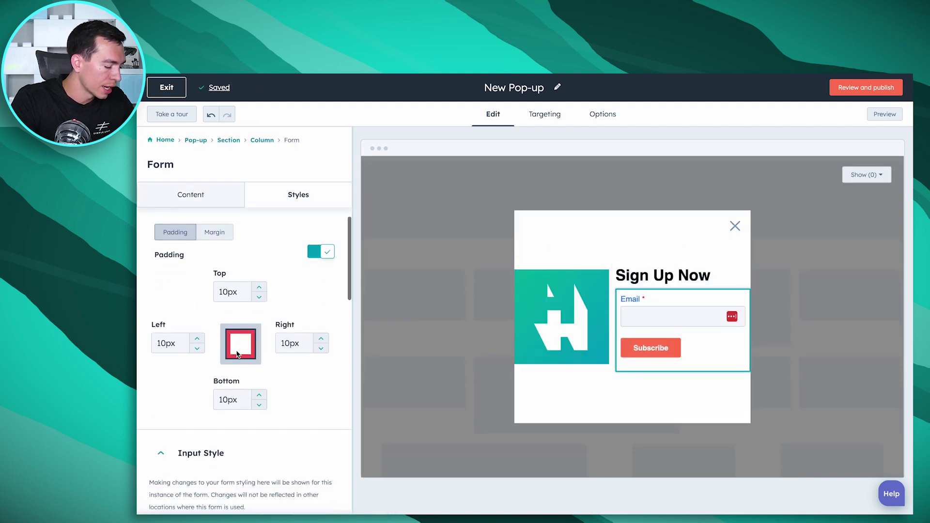
pyautogui.scroll(15, 237, 349)
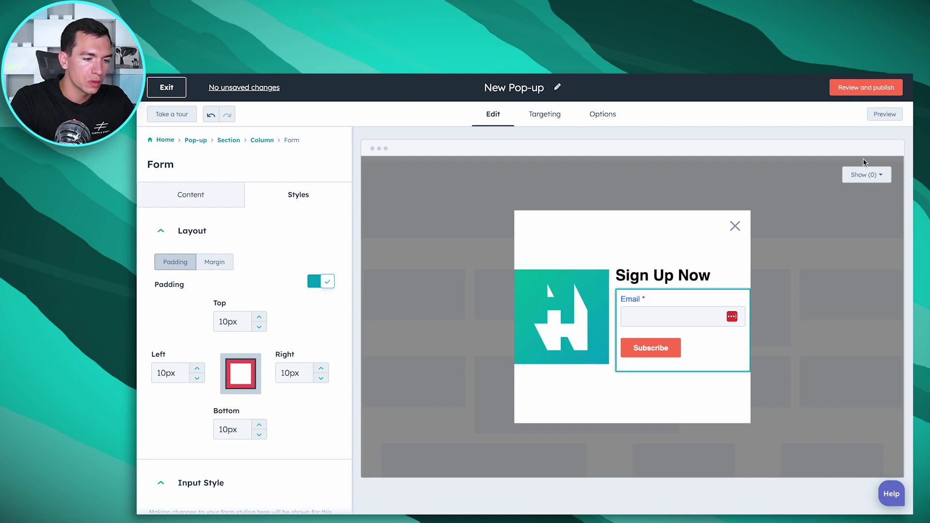
pyautogui.click(896, 118)
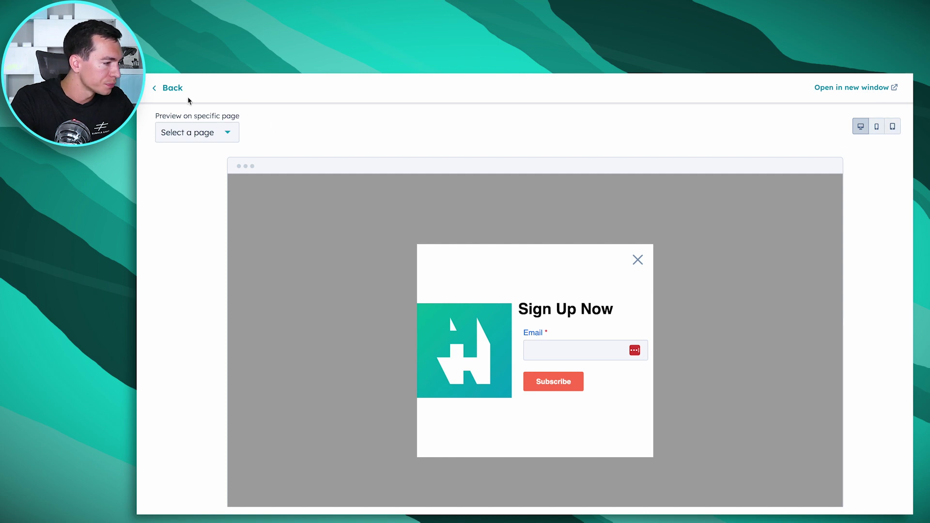
pyautogui.click(172, 88)
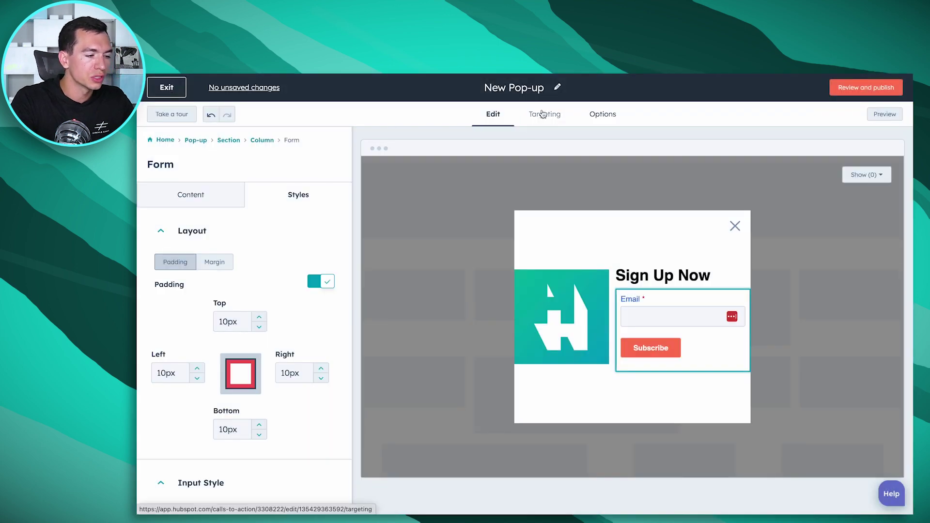
# - Review the Targeting tab's triggers and page rules: 7-second elapsed-time trigger, all website pages
pyautogui.click(547, 116)
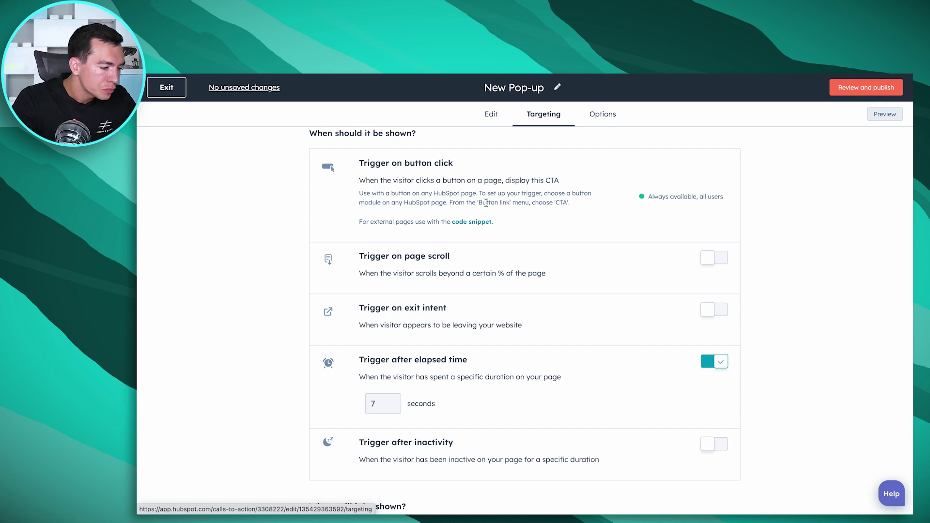
pyautogui.scroll(-1, 441, 247)
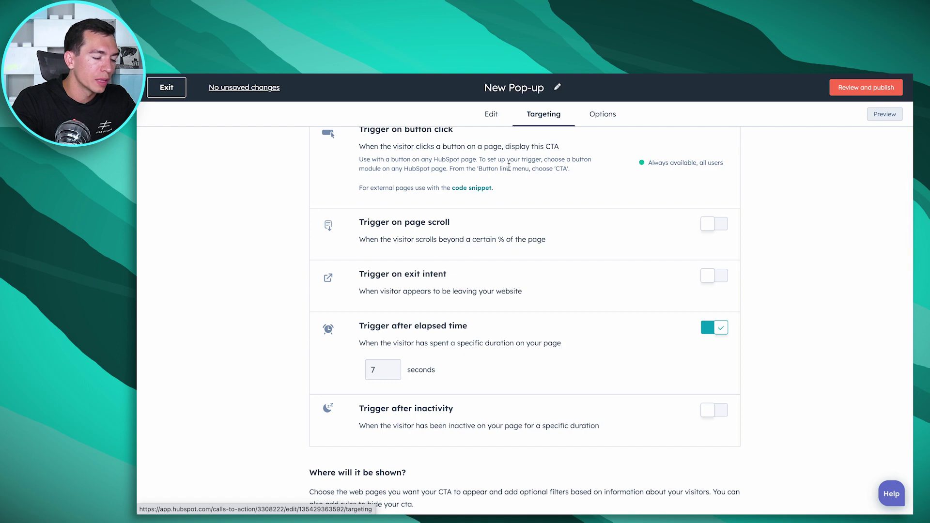
pyautogui.scroll(1, 509, 167)
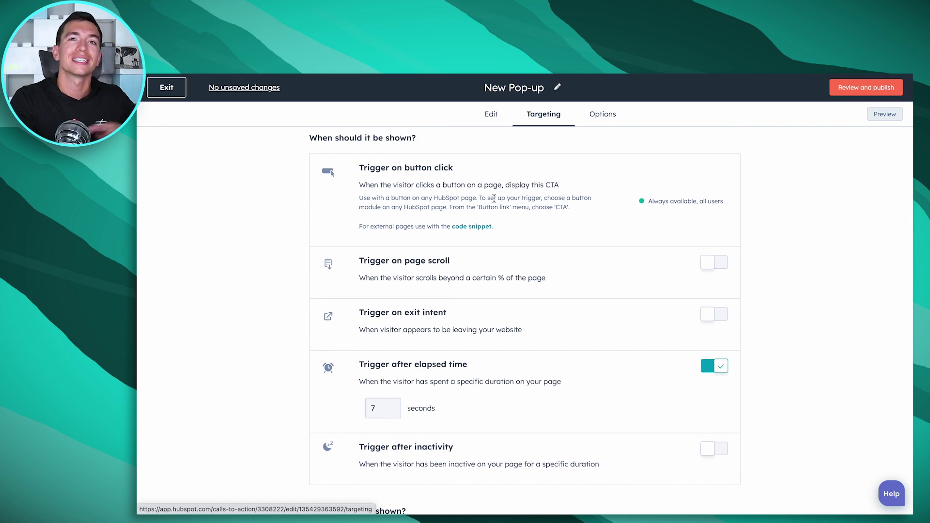
pyautogui.scroll(-1, 494, 198)
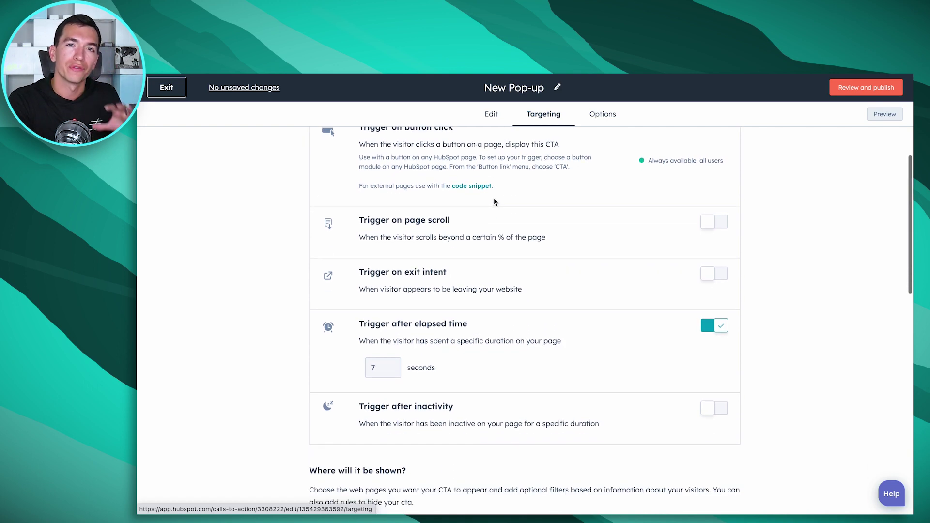
pyautogui.scroll(1, 493, 198)
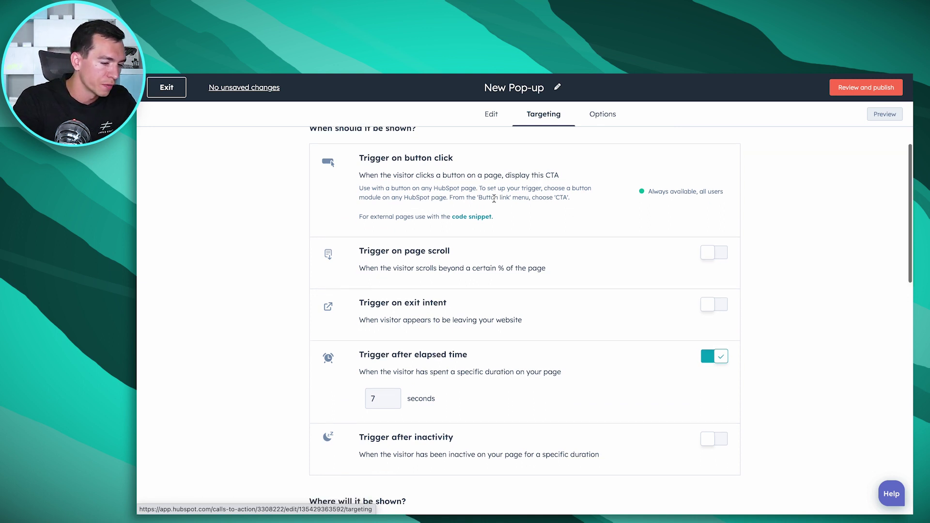
pyautogui.scroll(-1, 494, 199)
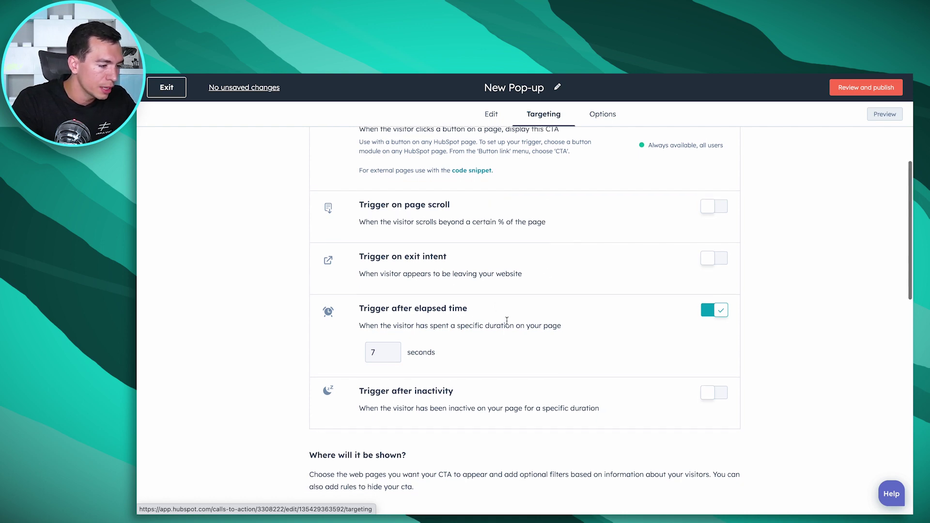
pyautogui.scroll(-1, 509, 318)
pyautogui.scroll(1, 476, 270)
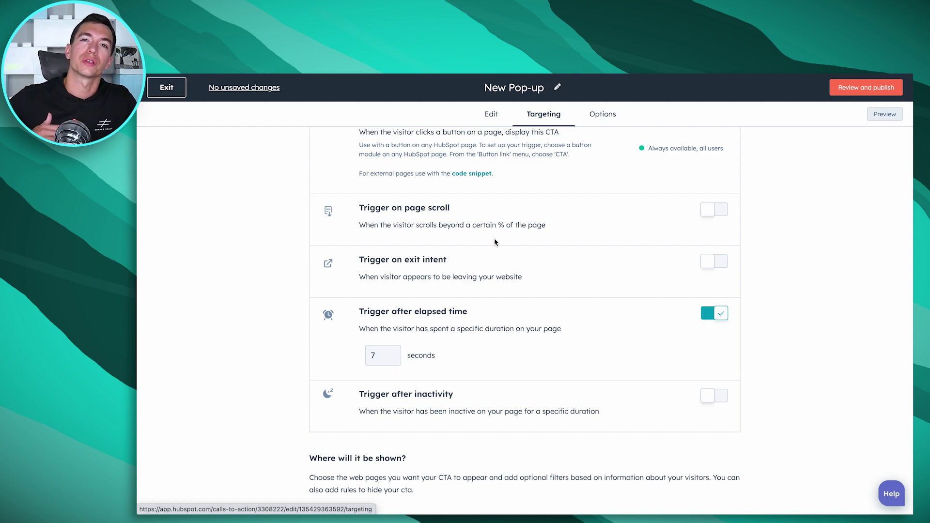
pyautogui.scroll(-1, 495, 242)
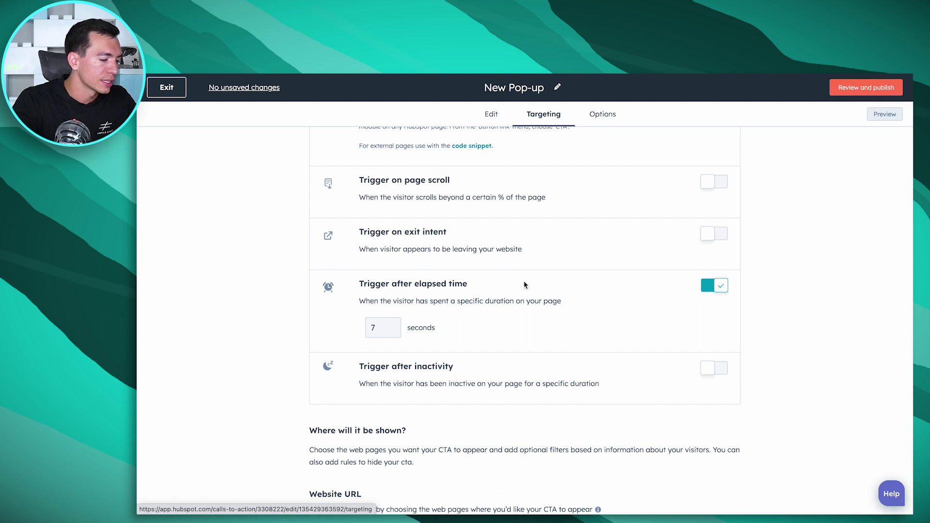
pyautogui.scroll(-2, 524, 285)
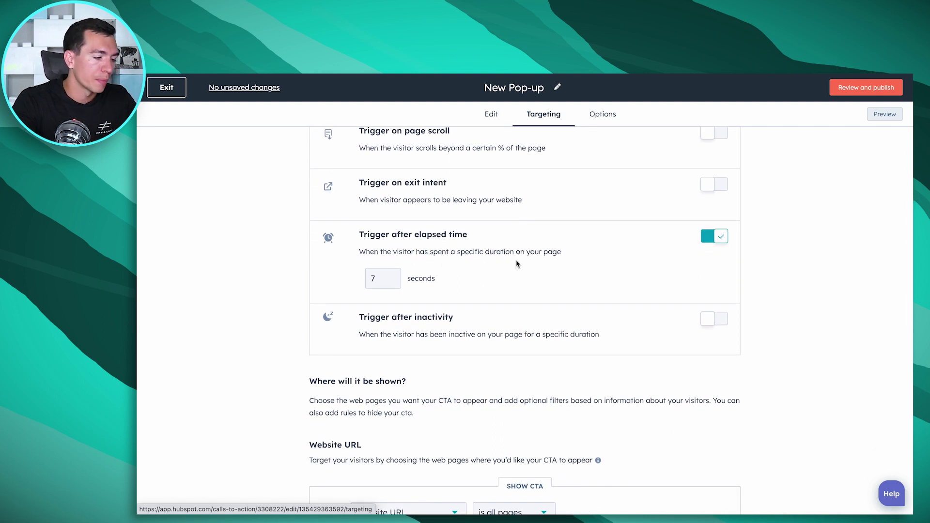
pyautogui.scroll(-2, 486, 251)
pyautogui.scroll(2, 486, 251)
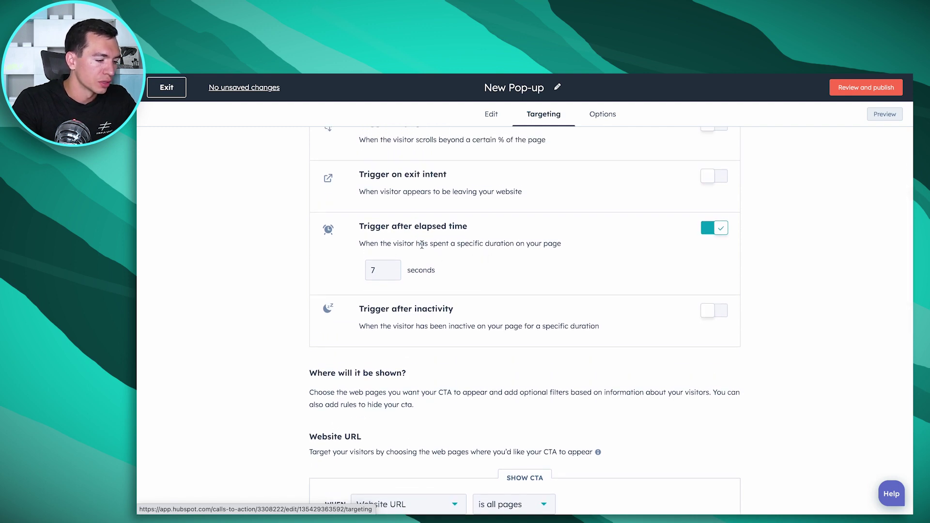
pyautogui.scroll(-2, 501, 260)
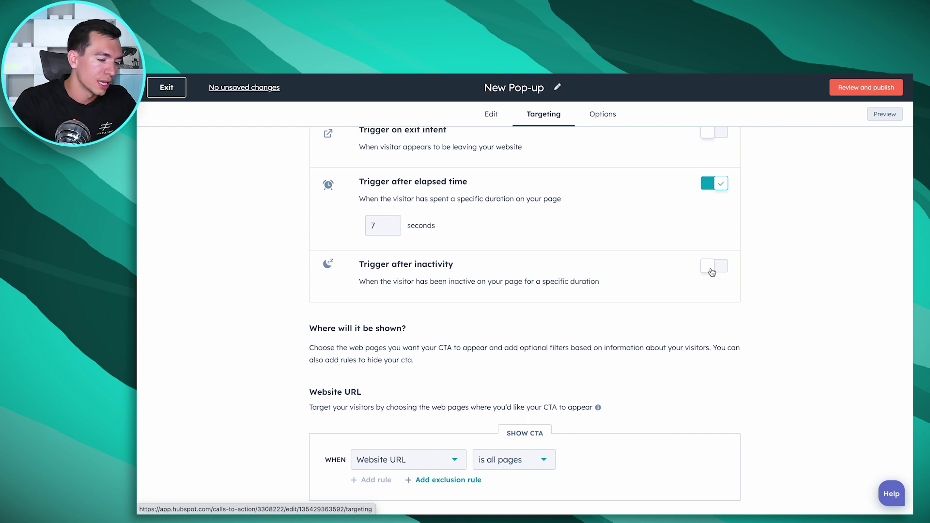
pyautogui.scroll(-5, 623, 285)
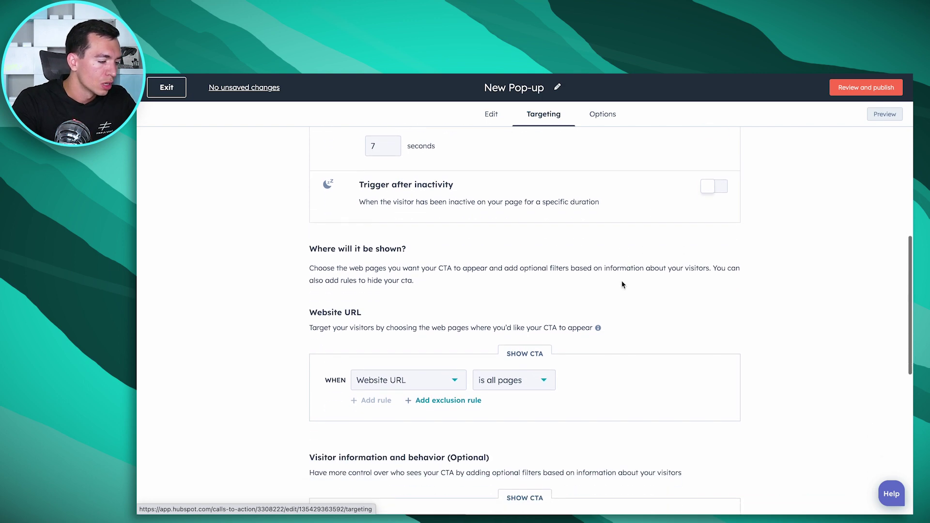
# - Scroll through the targeting rules and keep the rule type as Website URL
pyautogui.scroll(-2, 623, 284)
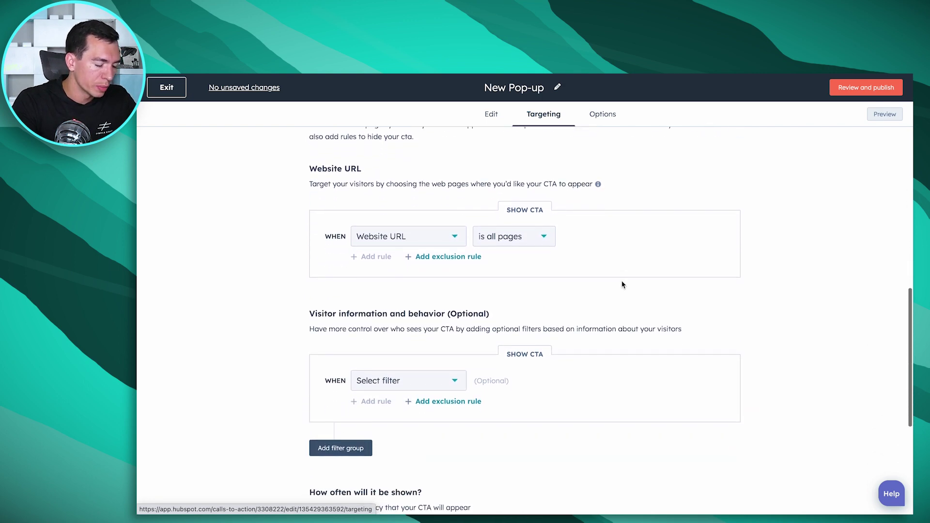
pyautogui.scroll(3, 622, 284)
pyautogui.scroll(1, 623, 284)
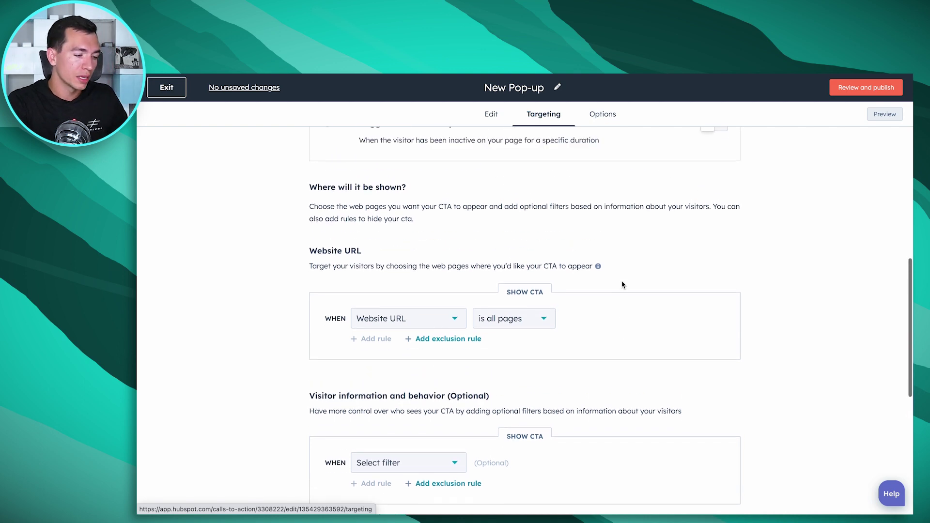
pyautogui.scroll(-2, 621, 284)
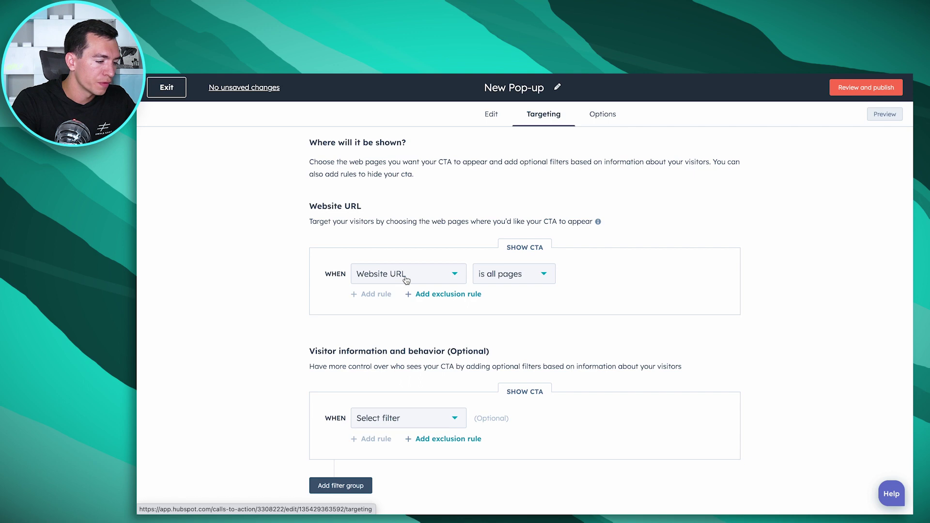
pyautogui.scroll(10, 406, 280)
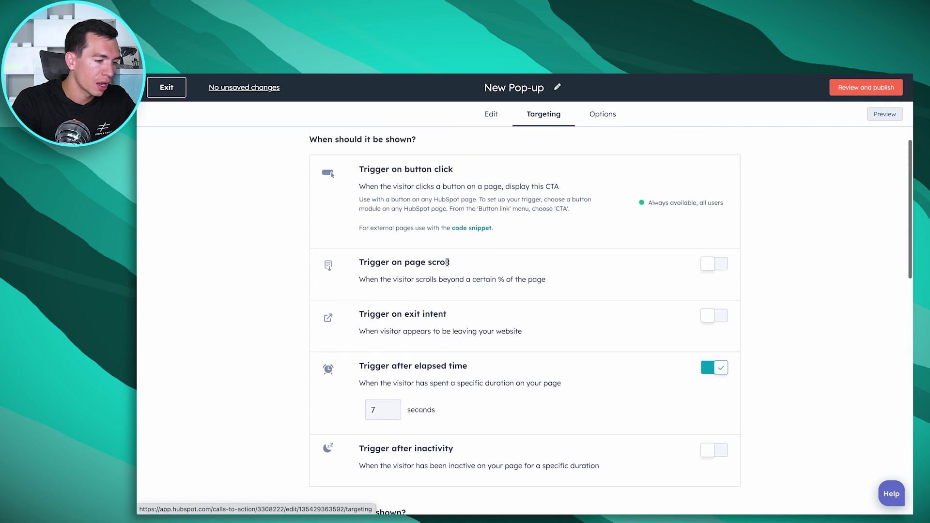
pyautogui.scroll(1, 446, 263)
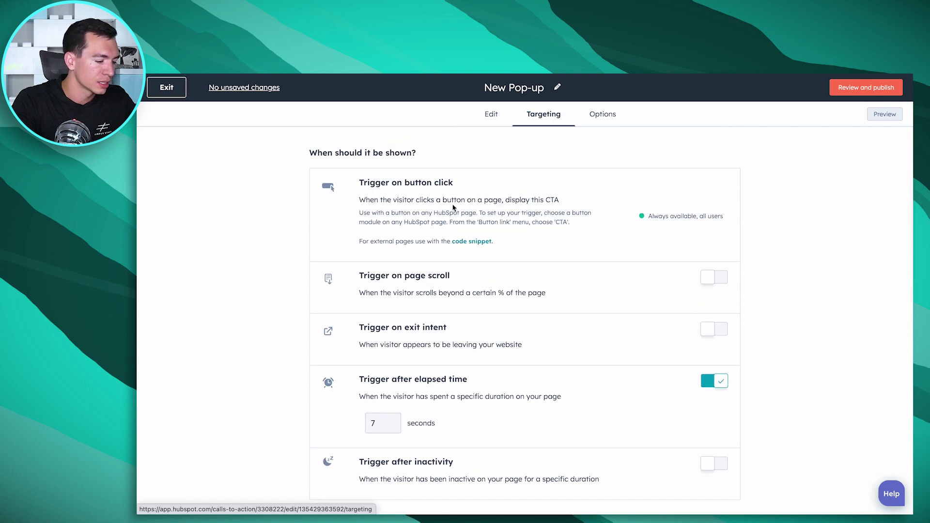
pyautogui.scroll(-3, 453, 207)
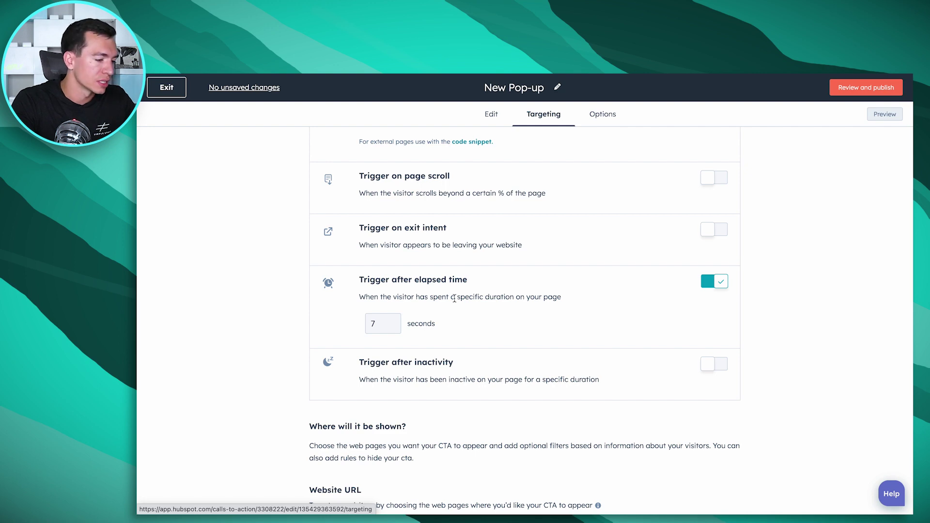
pyautogui.scroll(-8, 454, 297)
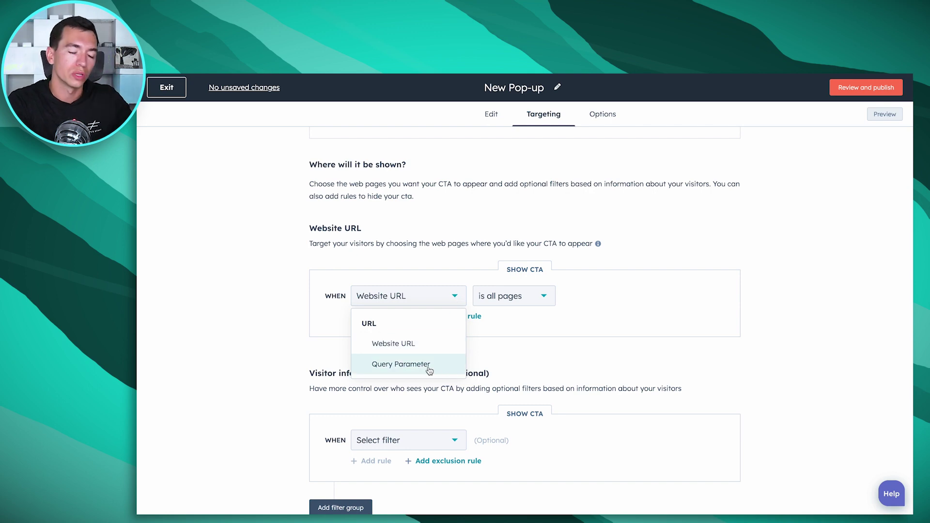
pyautogui.click(618, 315)
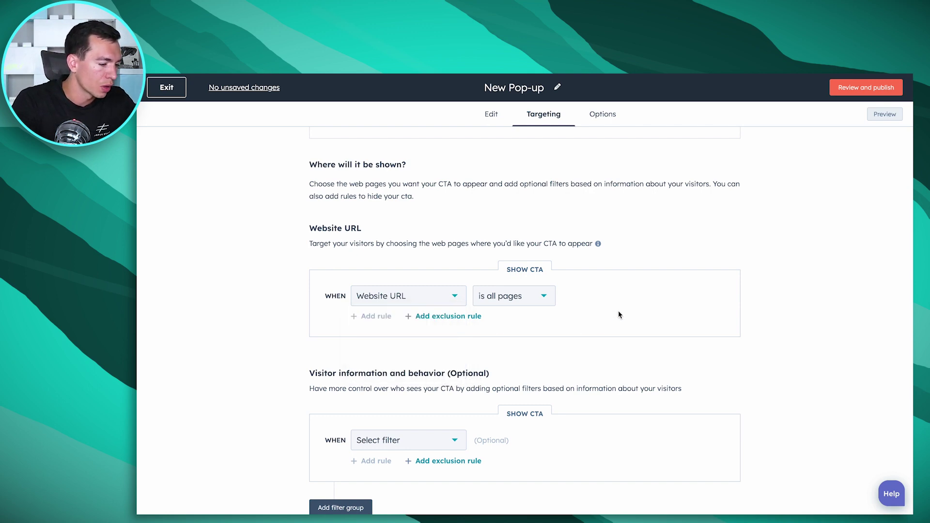
pyautogui.scroll(3, 619, 315)
pyautogui.scroll(-2, 618, 315)
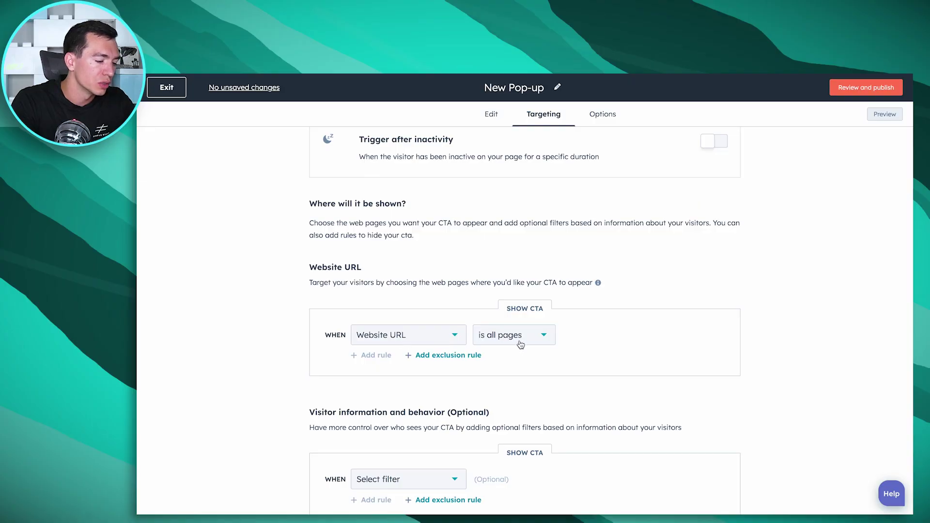
# - Change the Website URL condition from 'is all pages' to 'begins with'
pyautogui.click(517, 340)
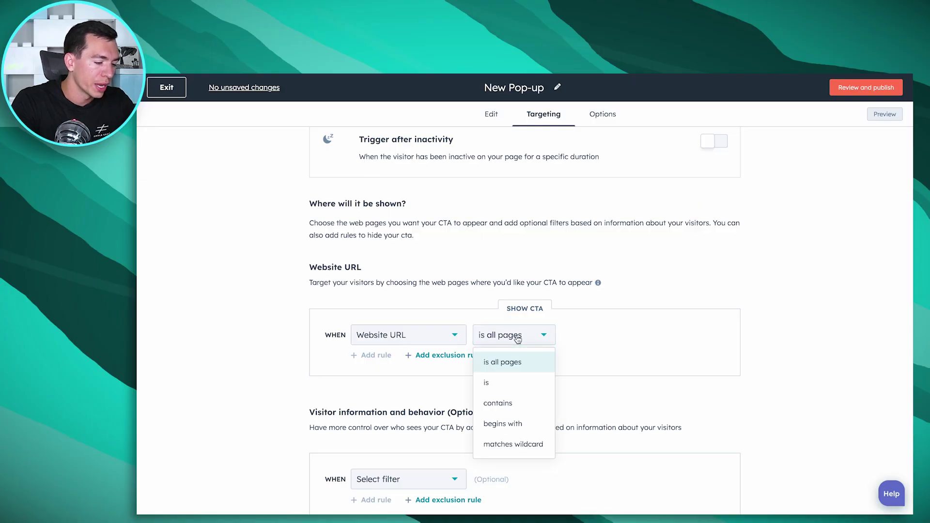
pyautogui.click(526, 425)
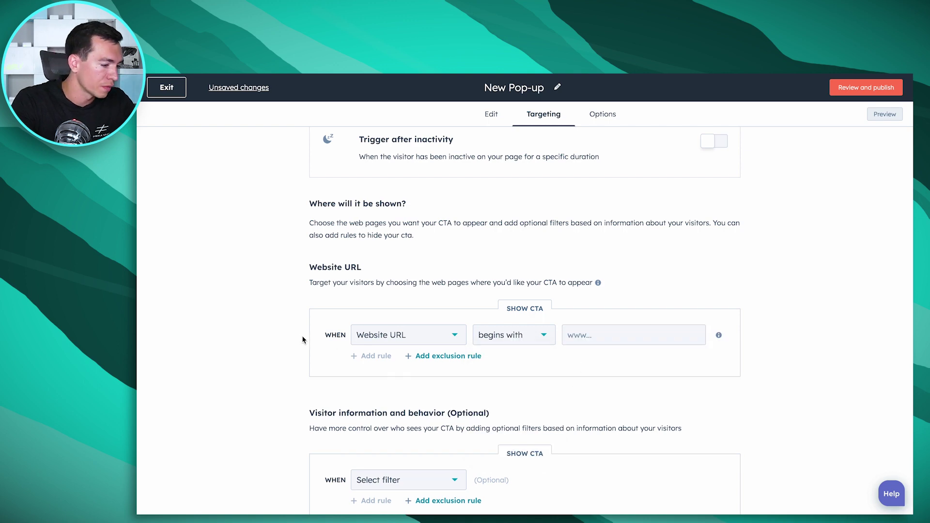
pyautogui.scroll(-1, 339, 300)
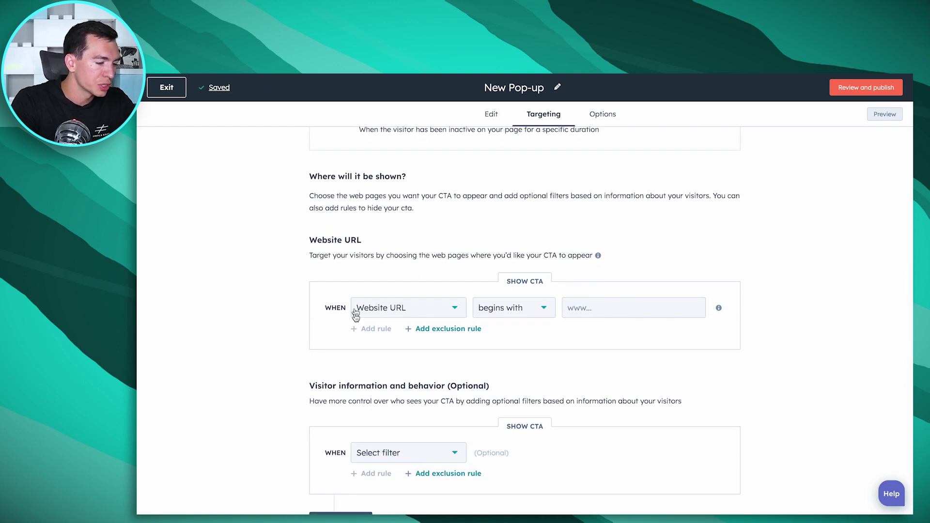
pyautogui.scroll(-6, 364, 307)
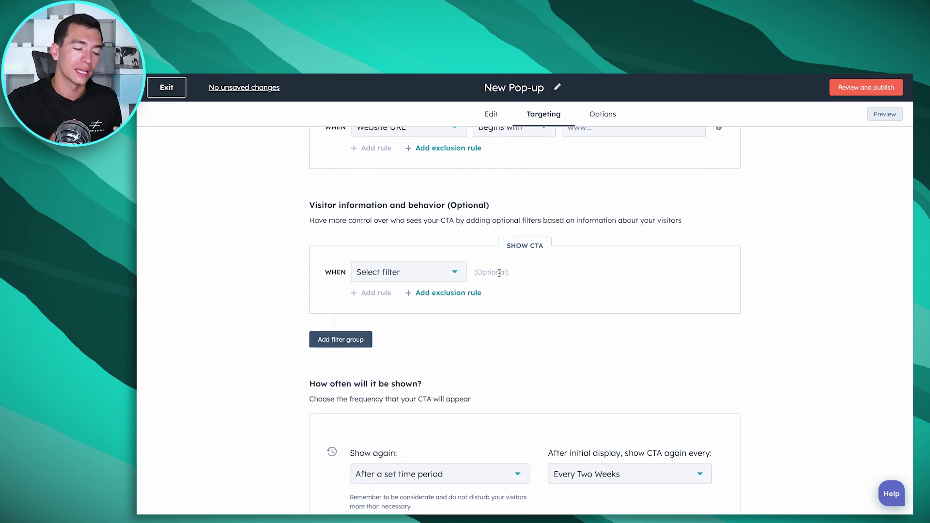
pyautogui.click(454, 272)
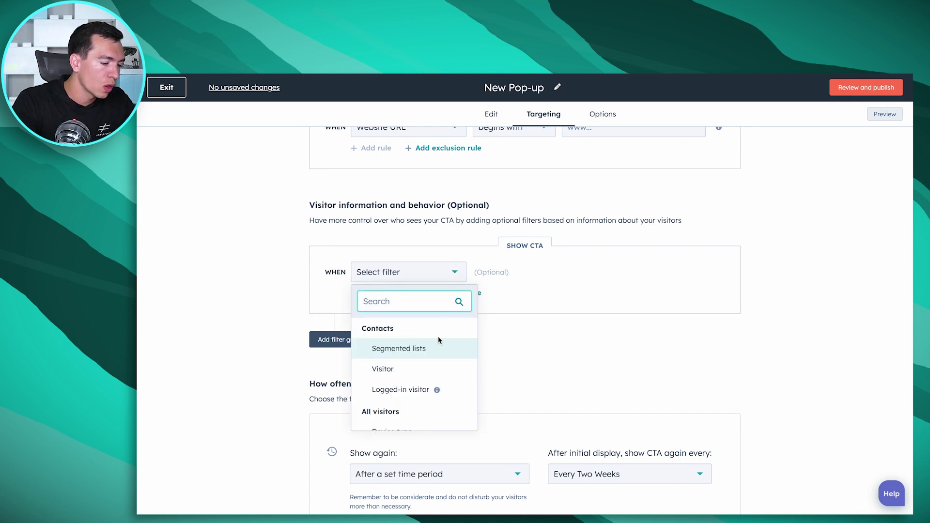
pyautogui.scroll(-2, 449, 338)
pyautogui.scroll(1, 444, 341)
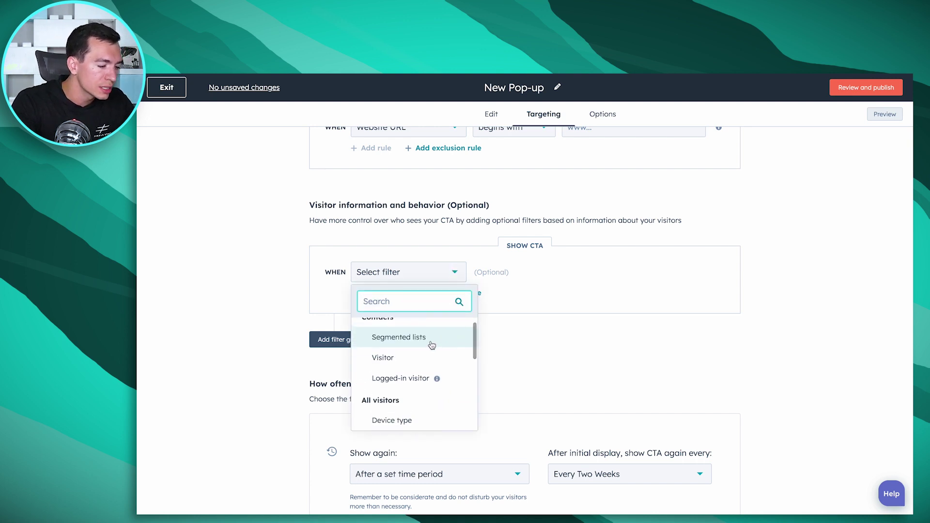
pyautogui.scroll(-1, 432, 345)
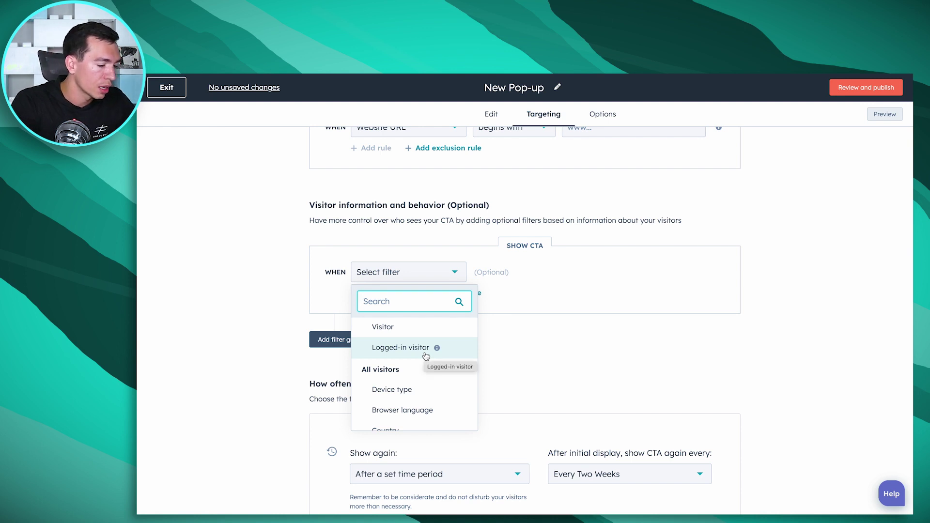
pyautogui.scroll(-3, 425, 356)
pyautogui.scroll(1, 425, 356)
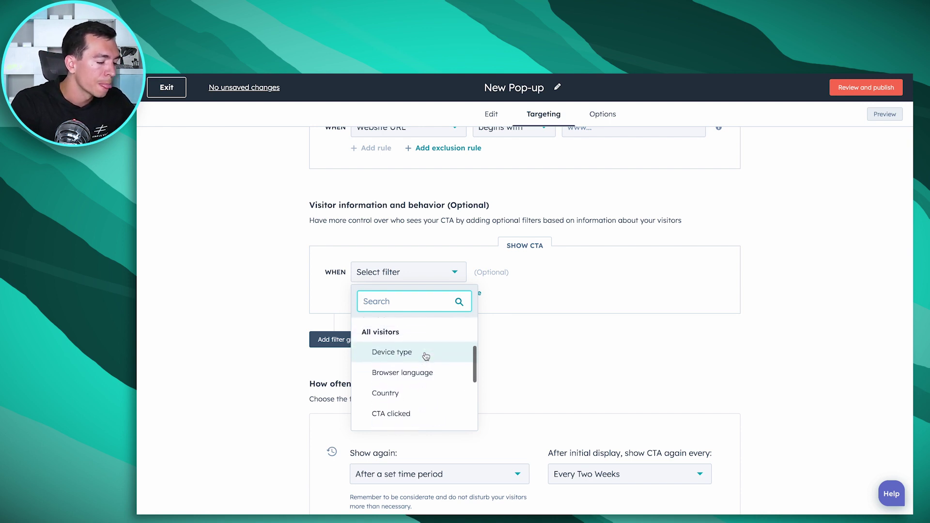
pyautogui.scroll(-1, 409, 411)
pyautogui.scroll(1, 410, 411)
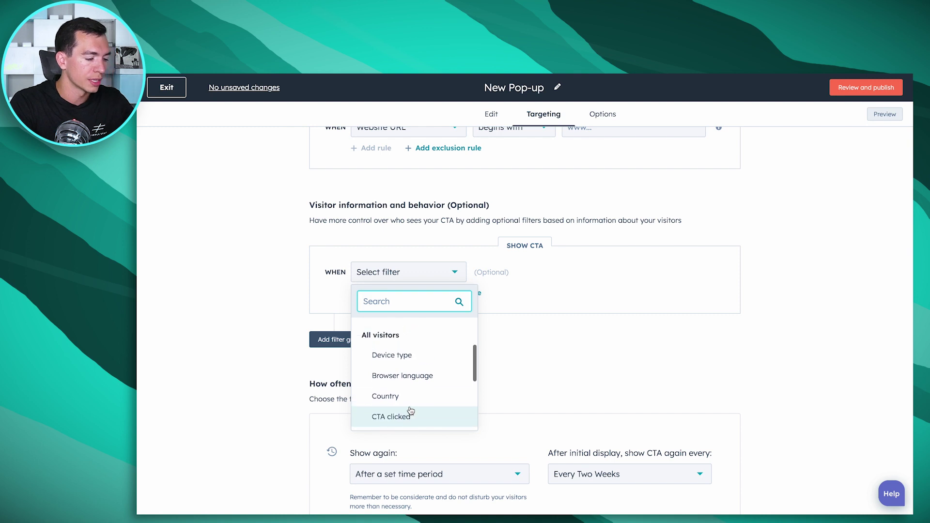
pyautogui.scroll(-2, 410, 410)
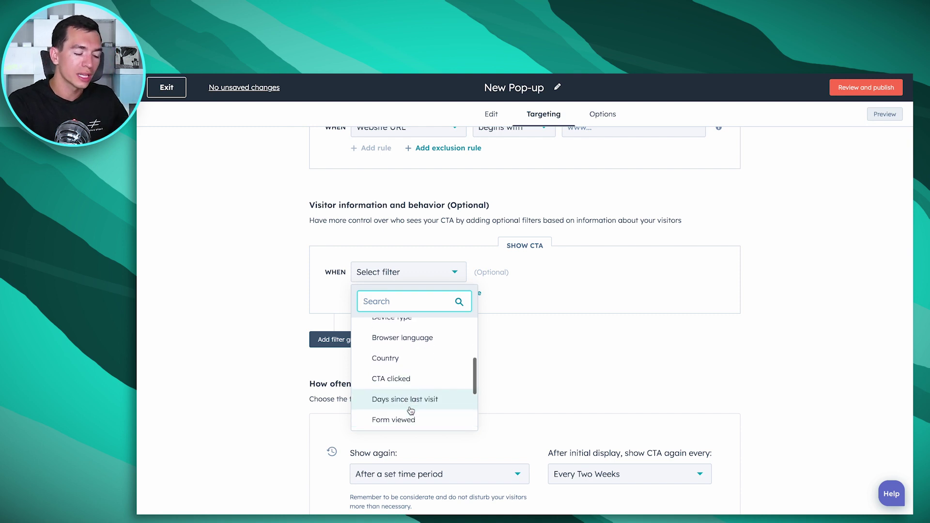
pyautogui.scroll(-2, 411, 410)
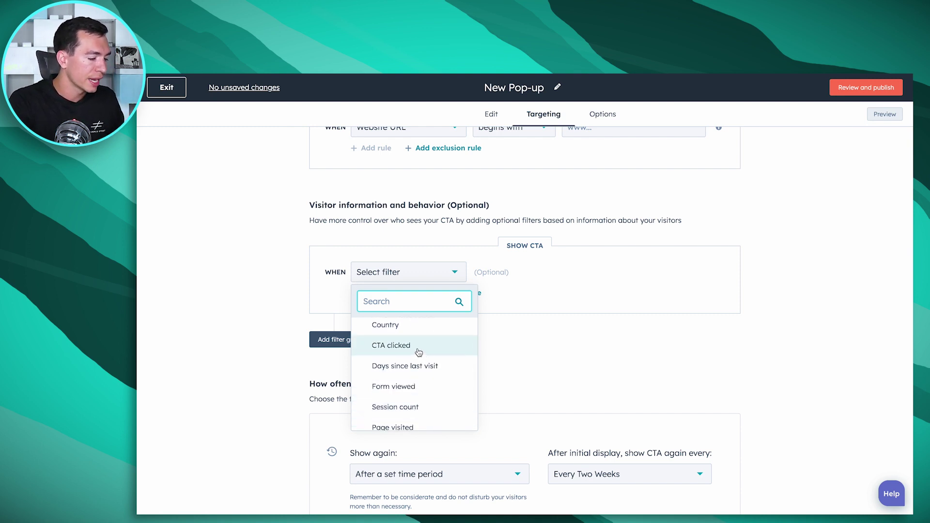
pyautogui.scroll(-3, 411, 393)
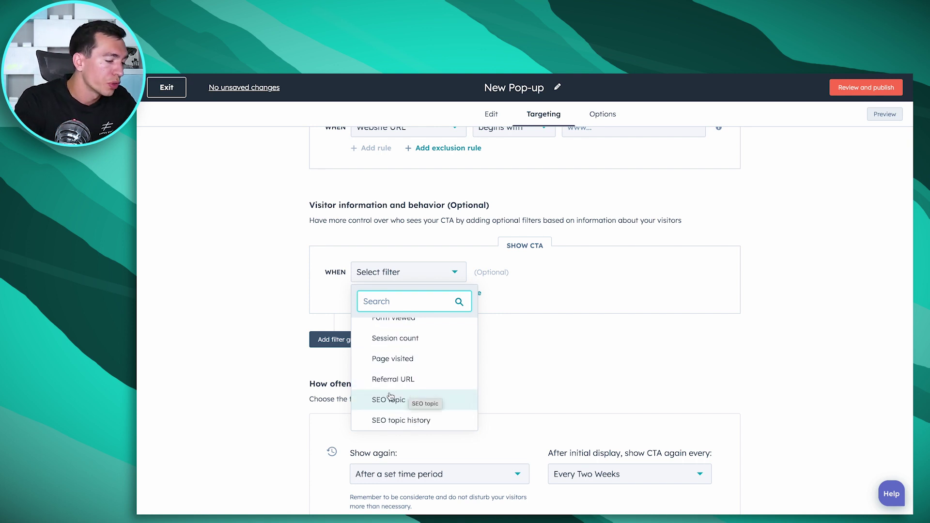
pyautogui.click(291, 309)
pyautogui.scroll(-3, 291, 309)
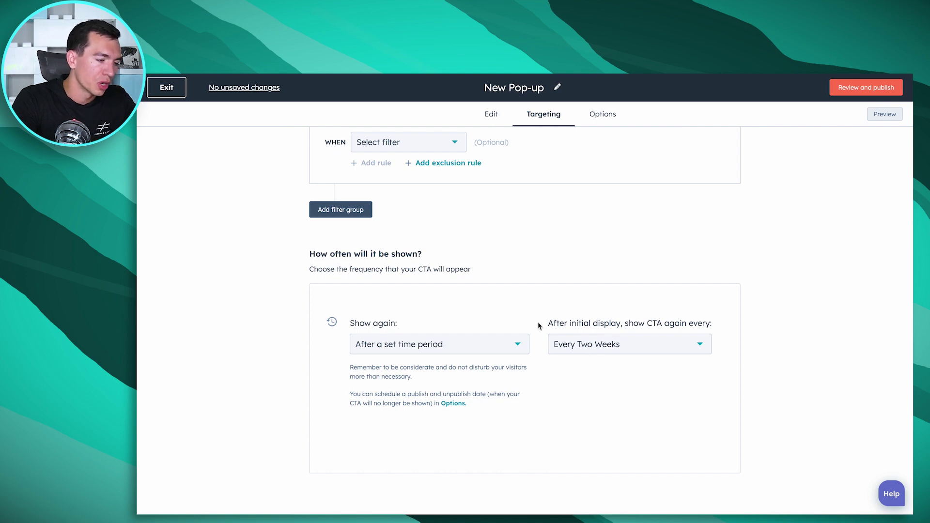
pyautogui.scroll(15, 538, 321)
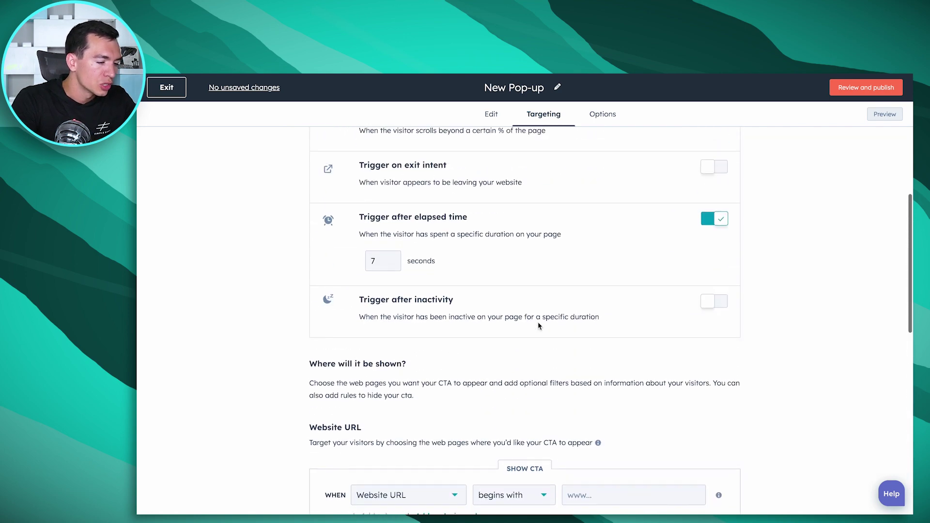
pyautogui.scroll(-8, 538, 321)
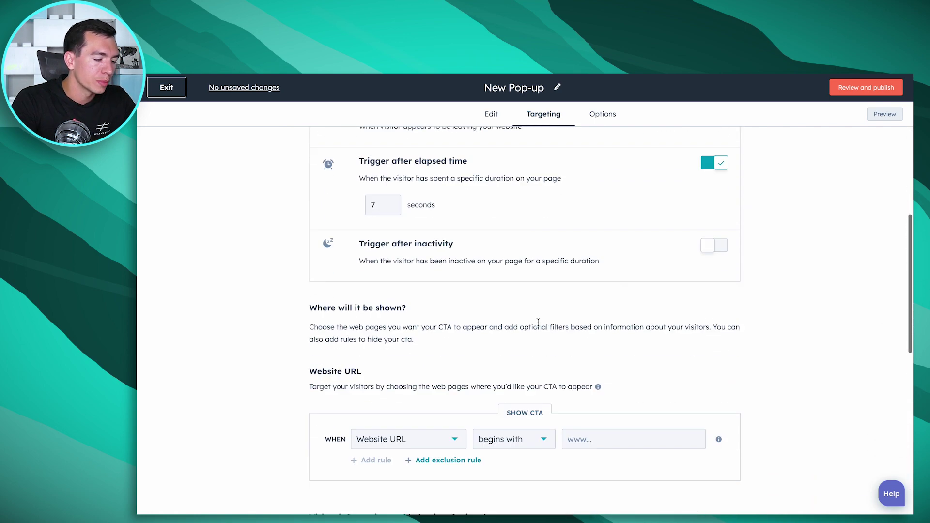
pyautogui.scroll(-1, 538, 323)
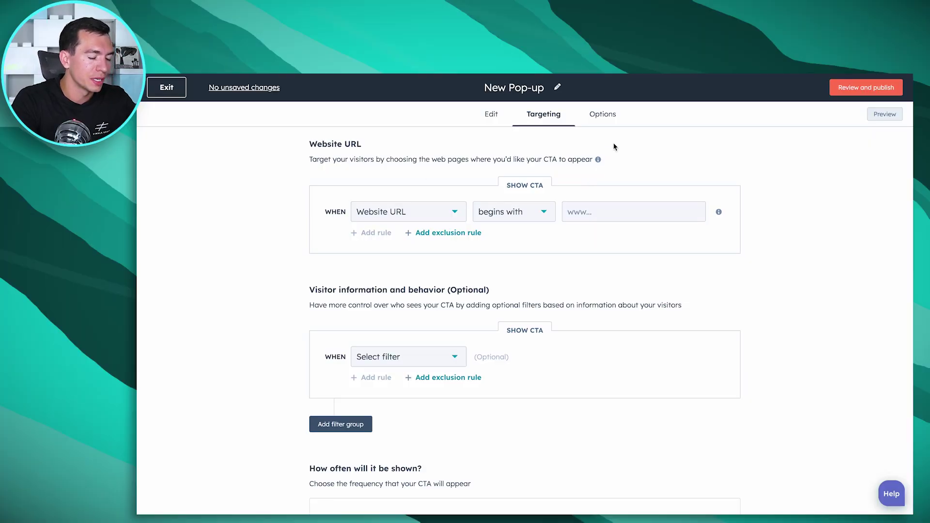
# - Check the pop-up's Options tab, then go back to the Targeting settings
pyautogui.click(610, 121)
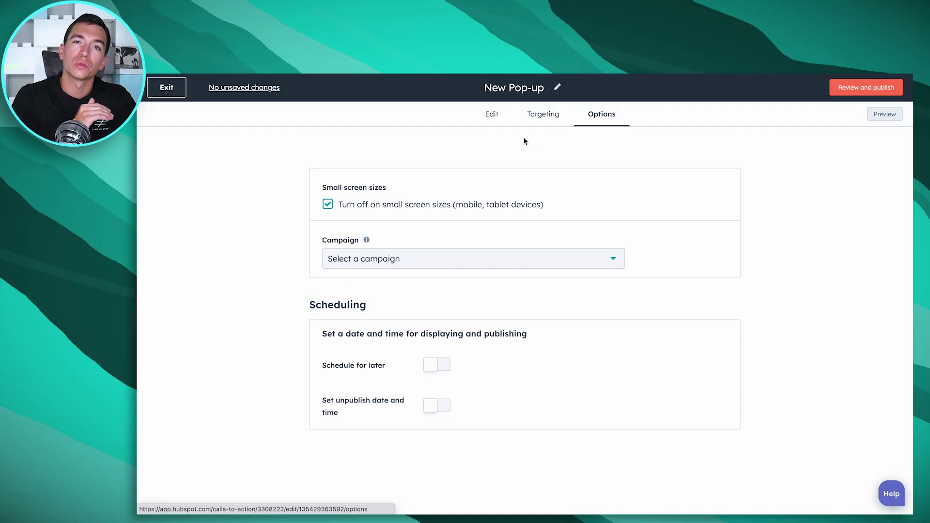
pyautogui.click(549, 121)
# - Open Review and publish showing all pages, after 7 seconds, again after 14 days, no campaign
pyautogui.scroll(-7, 481, 255)
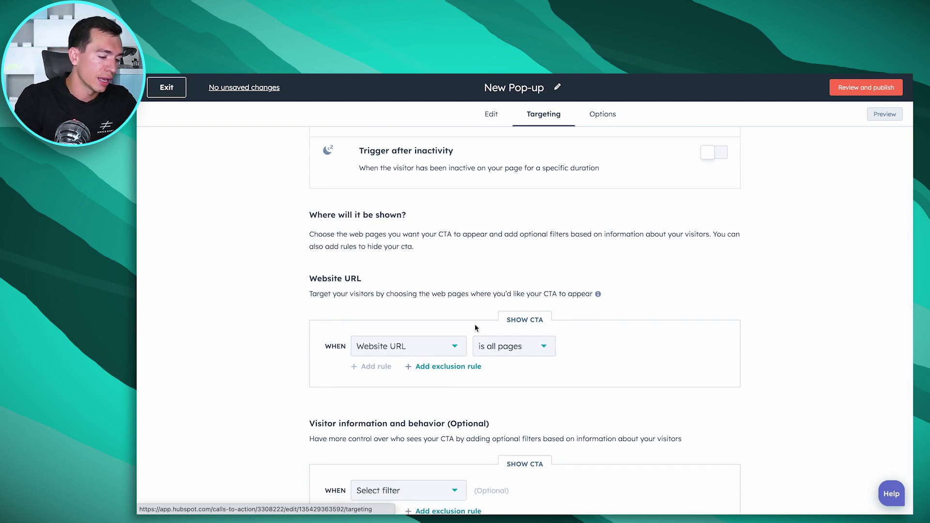
pyautogui.scroll(1, 475, 328)
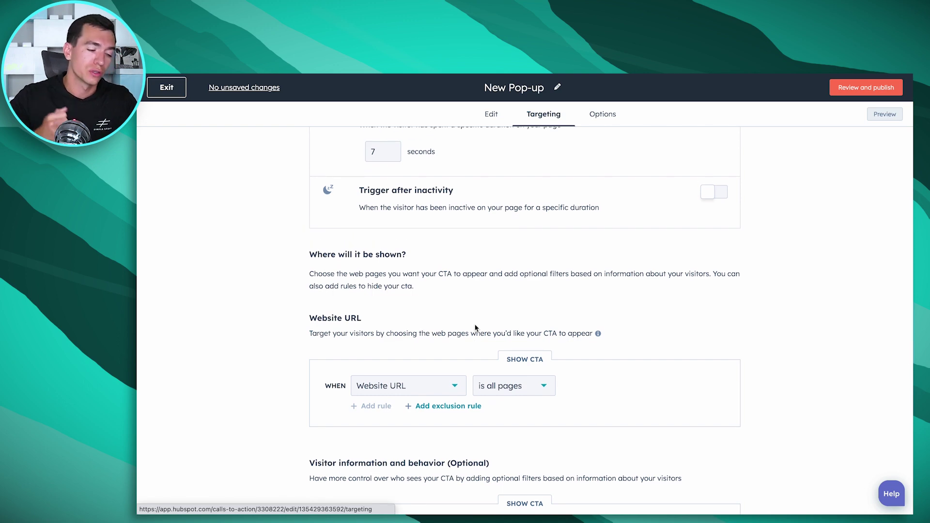
pyautogui.scroll(6, 474, 328)
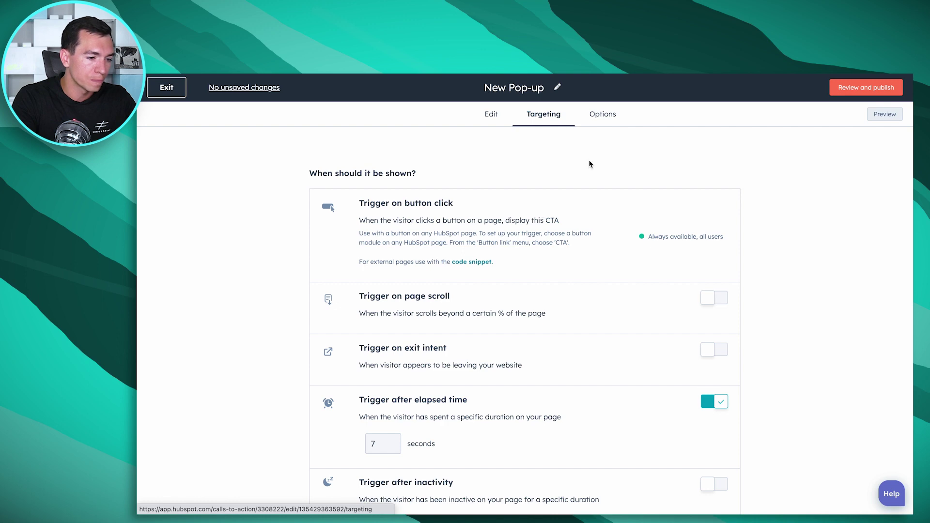
pyautogui.click(866, 87)
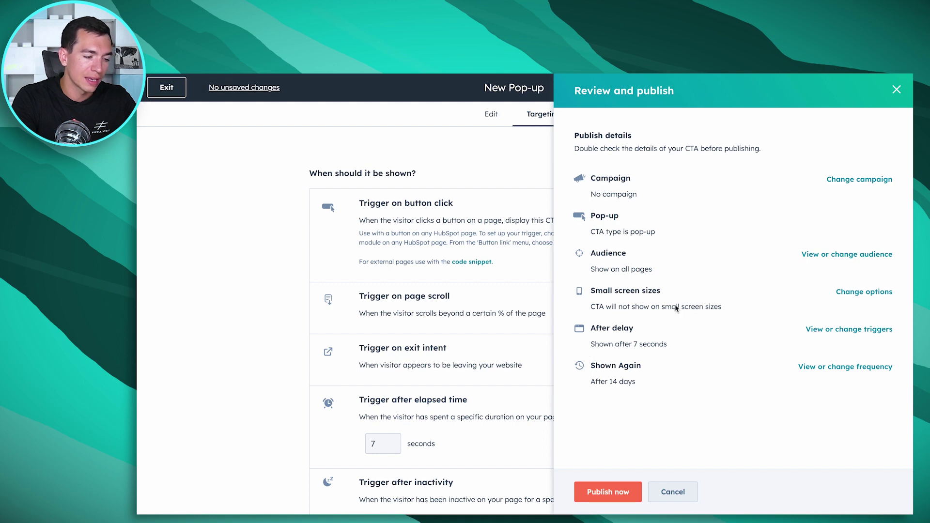
# - Publish the New Pop-up CTA and review its Performance page with zero views and clicks
pyautogui.click(609, 493)
pyautogui.click(432, 264)
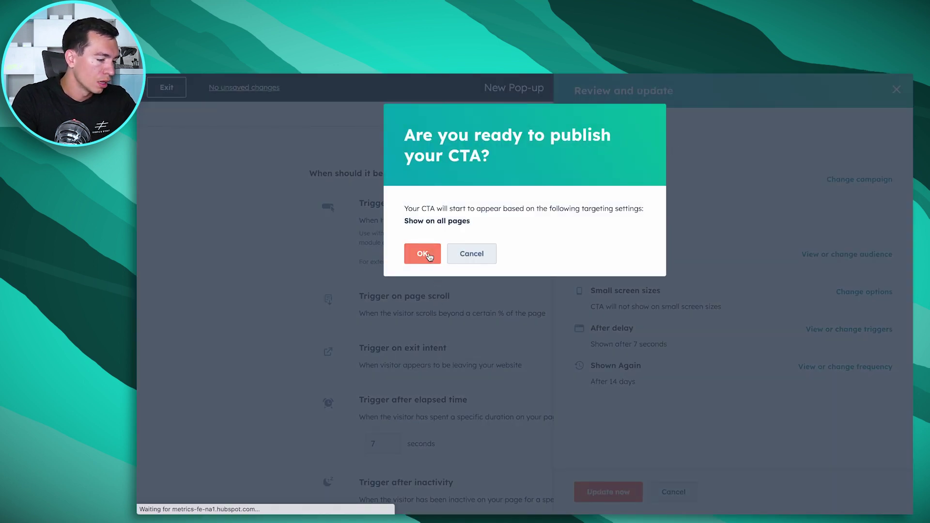
pyautogui.scroll(-5, 381, 306)
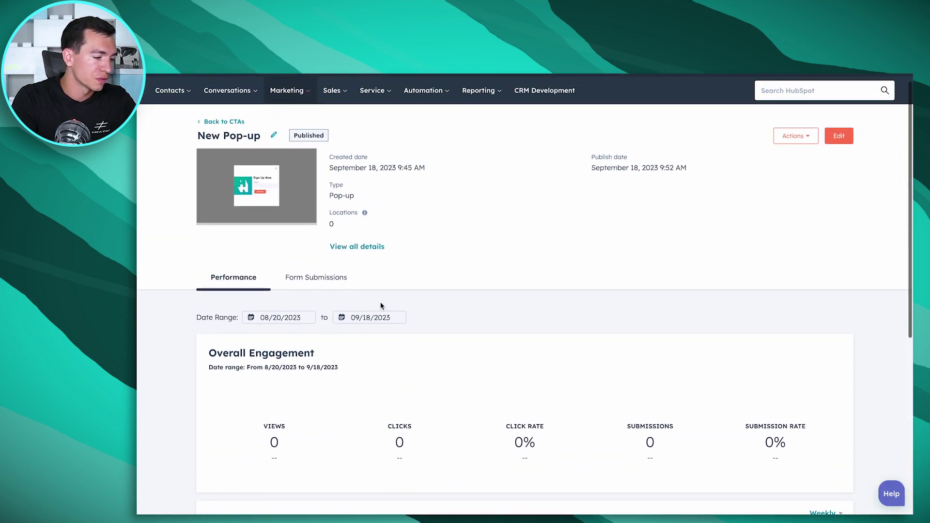
pyautogui.scroll(-2, 380, 305)
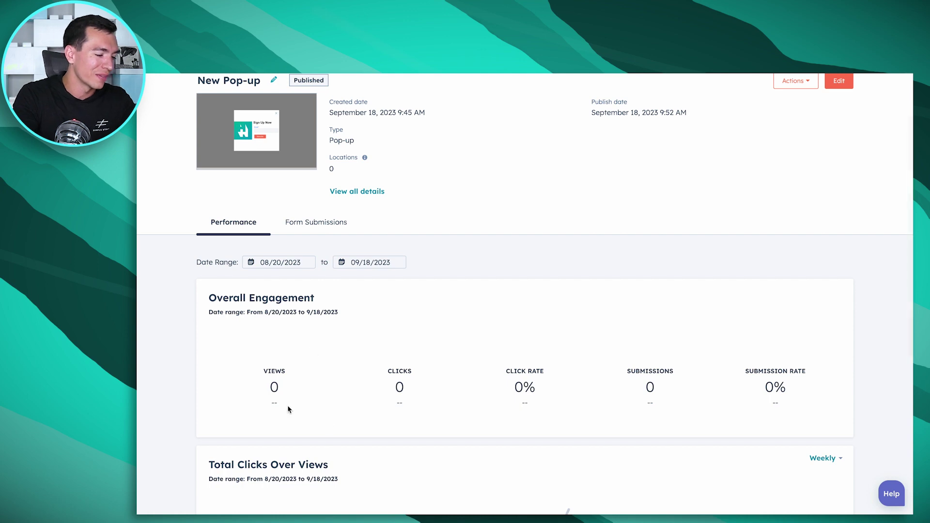
pyautogui.scroll(-1, 347, 390)
pyautogui.scroll(4, 347, 391)
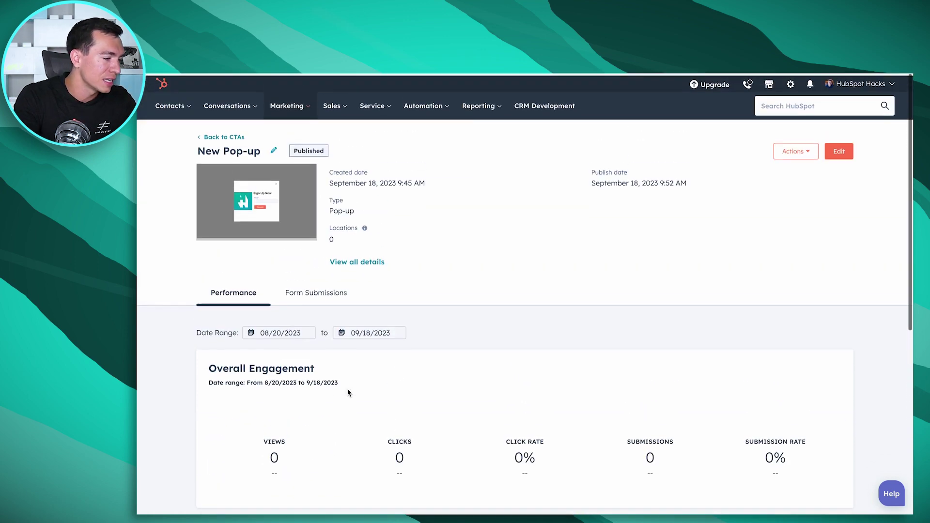
# - Create a blank embedded CTA, 'New Embedded', holding a default 'Add a button link here' button
pyautogui.click(226, 136)
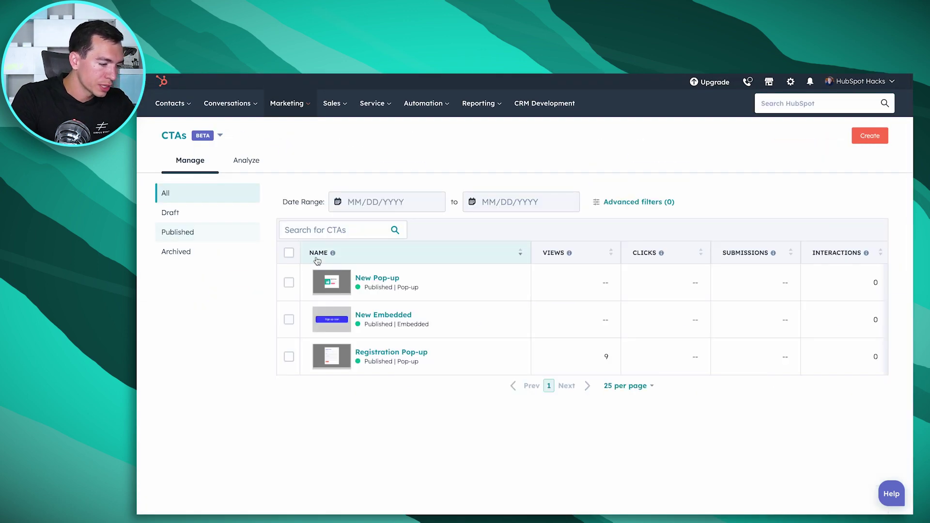
pyautogui.click(871, 136)
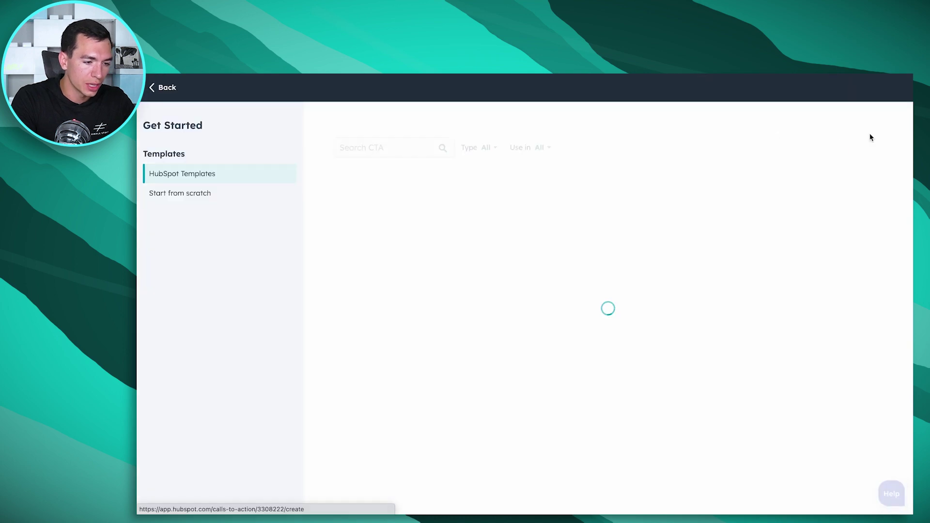
pyautogui.click(234, 196)
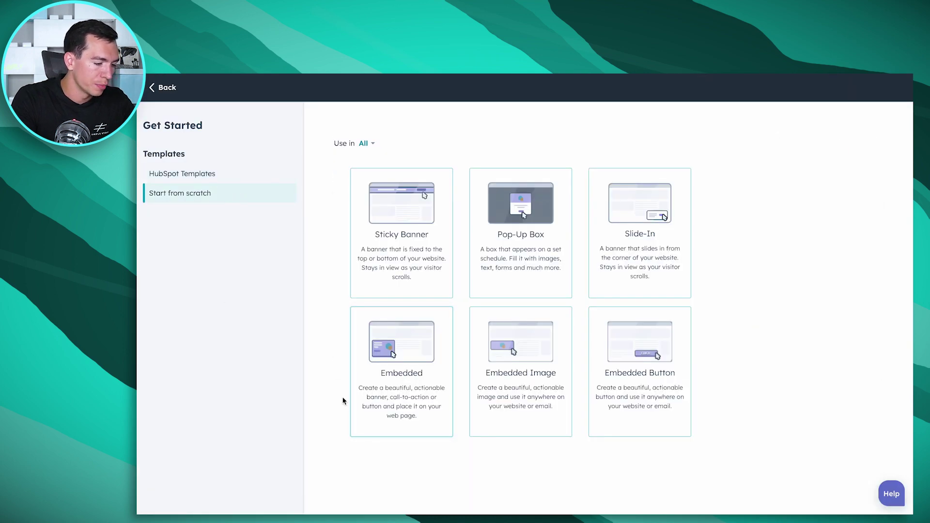
pyautogui.click(417, 385)
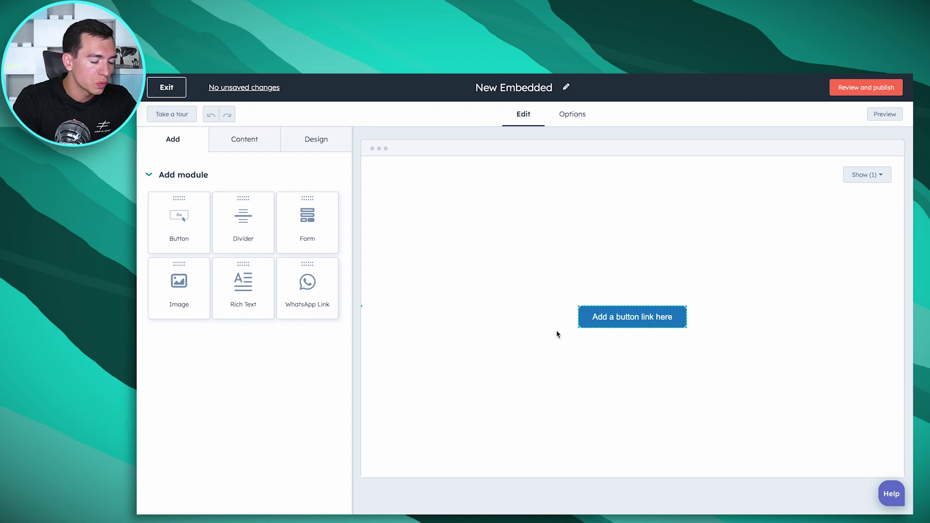
# - Widen the embedded CTA from 210px to 600px in its Sizing settings
pyautogui.moveTo(634, 322)
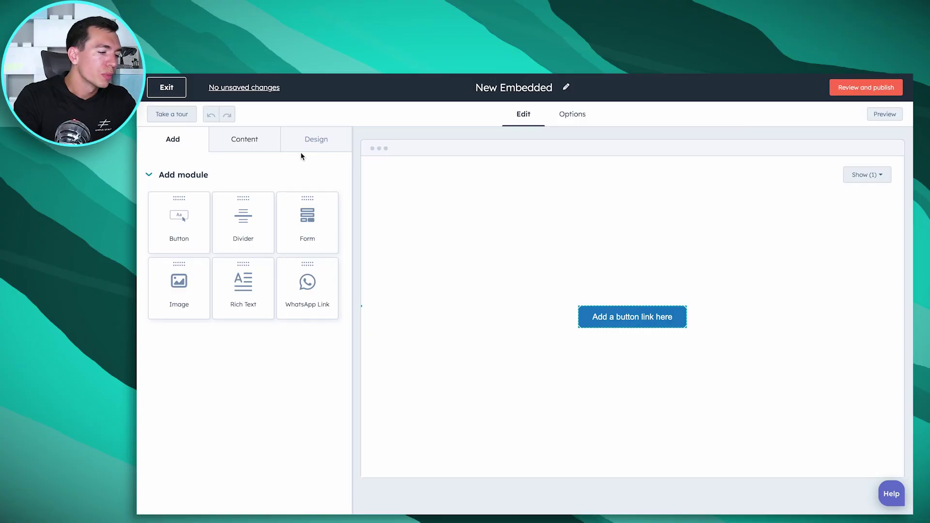
pyautogui.click(321, 142)
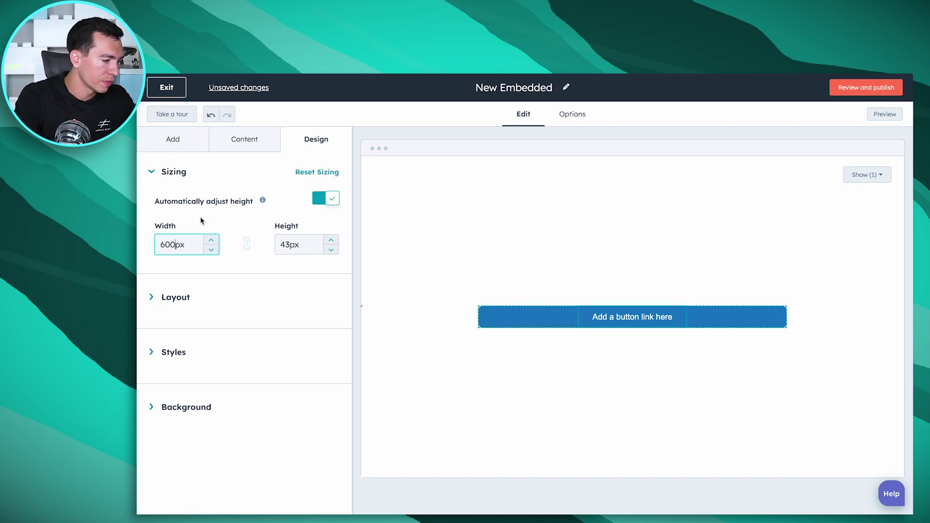
pyautogui.click(172, 147)
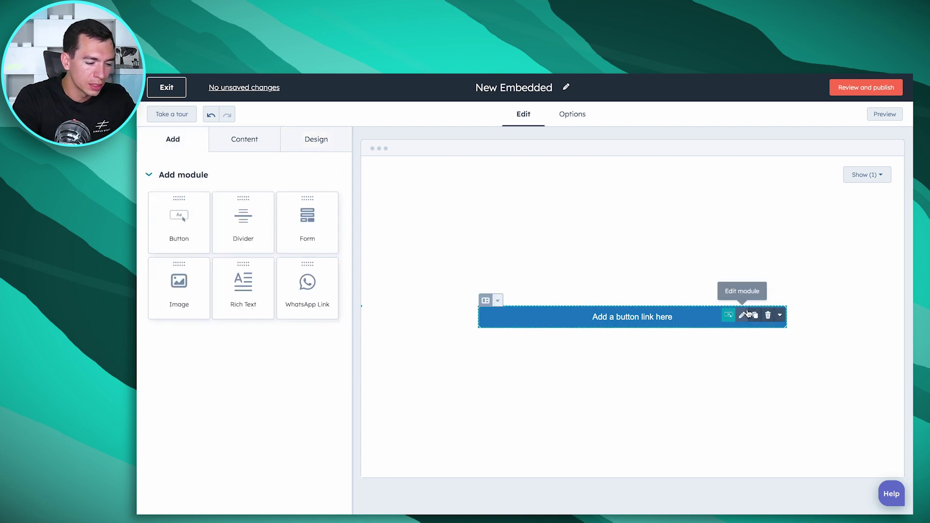
# - Replace the placeholder button with an Image module, Rich Text to its left, and a Button below
pyautogui.click(766, 316)
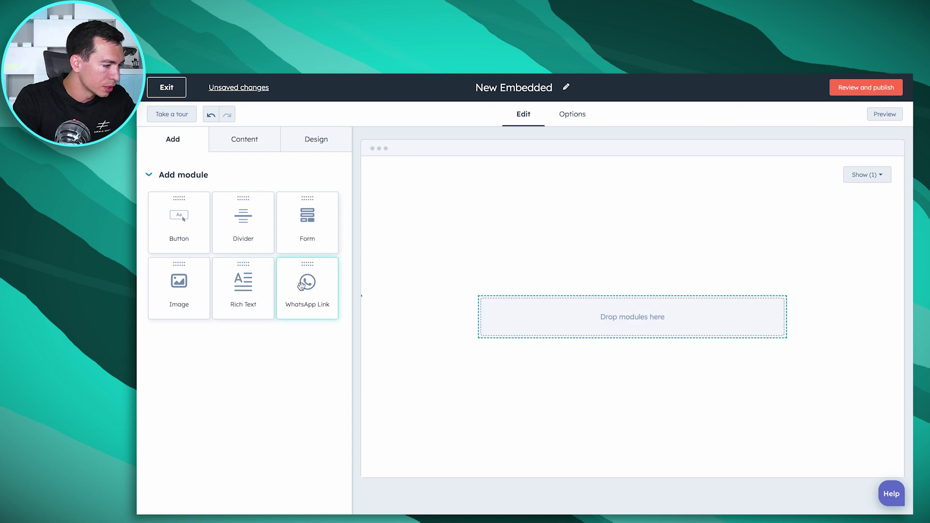
pyautogui.moveTo(161, 291); pyautogui.dragTo(669, 326)
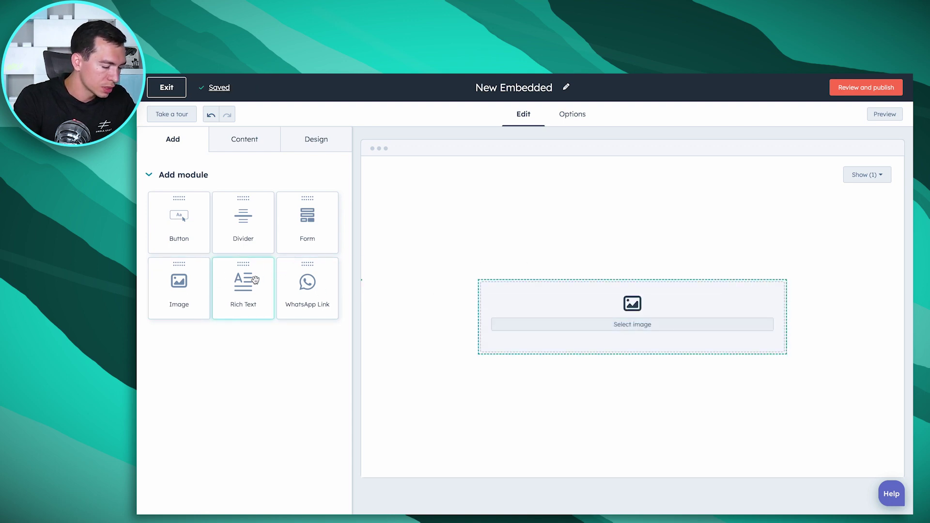
pyautogui.moveTo(256, 280); pyautogui.dragTo(477, 318)
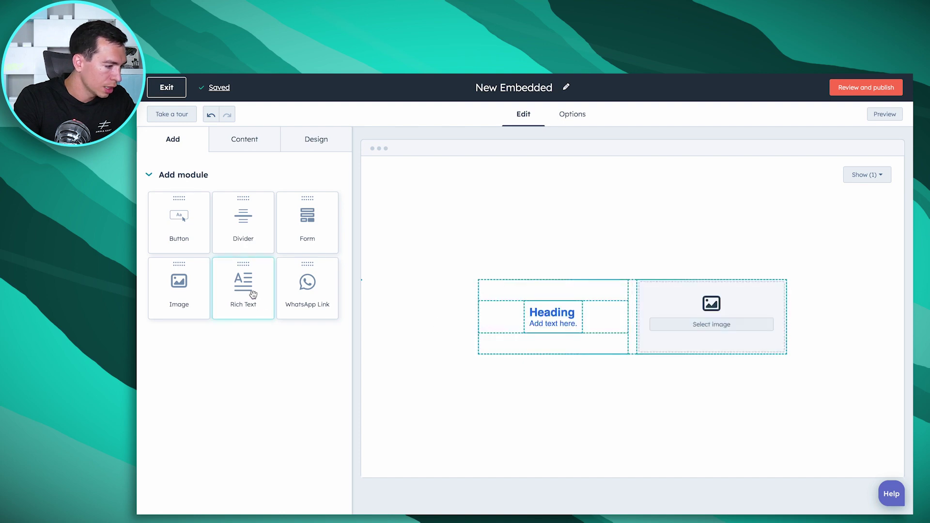
pyautogui.moveTo(474, 339); pyautogui.dragTo(549, 346)
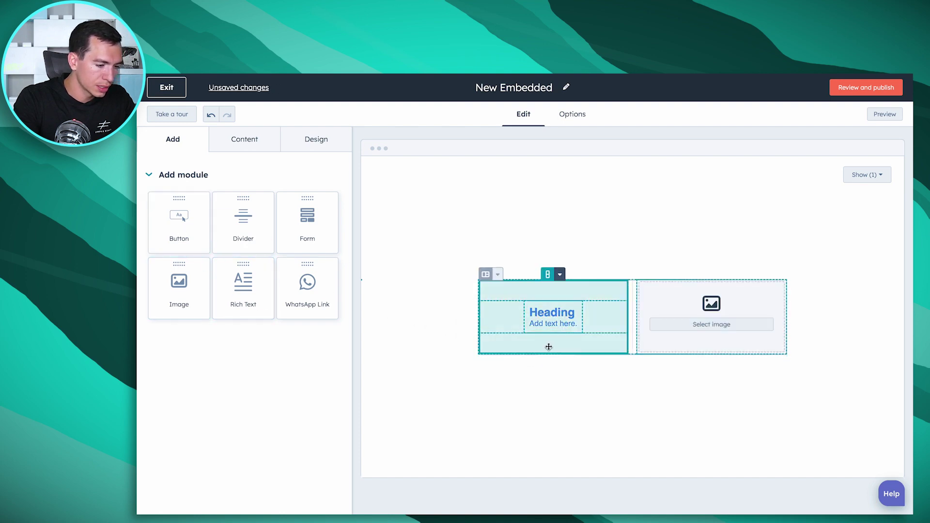
# - Insert the HubSpot Hacks logo and give it a Custom maximum size with height 200
pyautogui.click(702, 323)
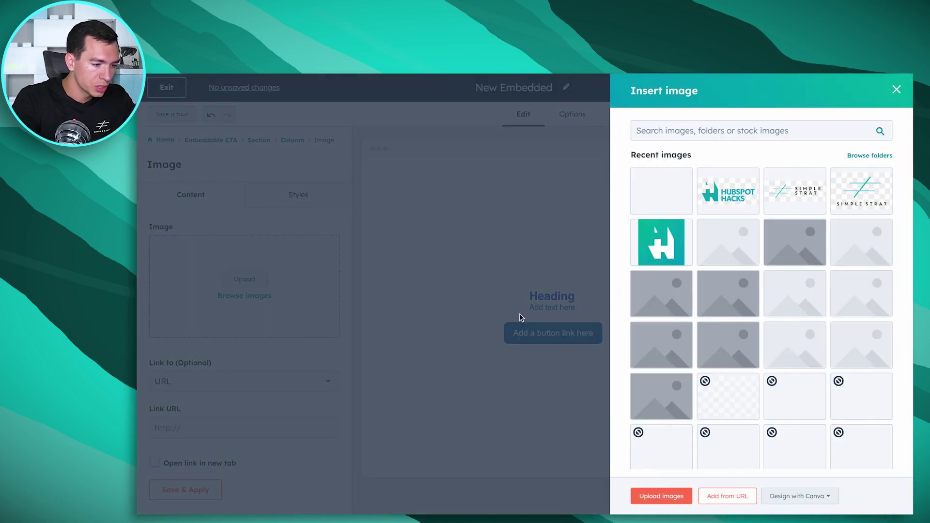
pyautogui.click(648, 237)
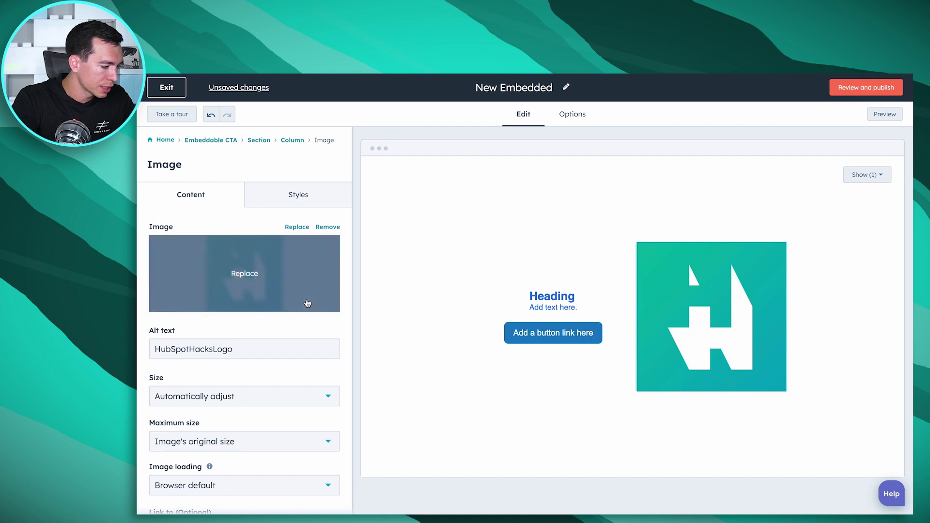
pyautogui.click(311, 442)
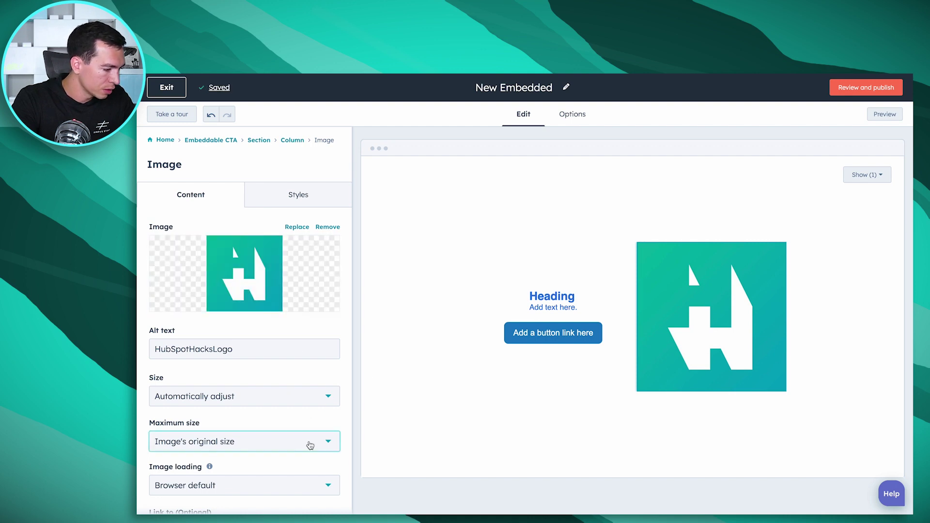
pyautogui.scroll(-1, 309, 442)
pyautogui.click(278, 415)
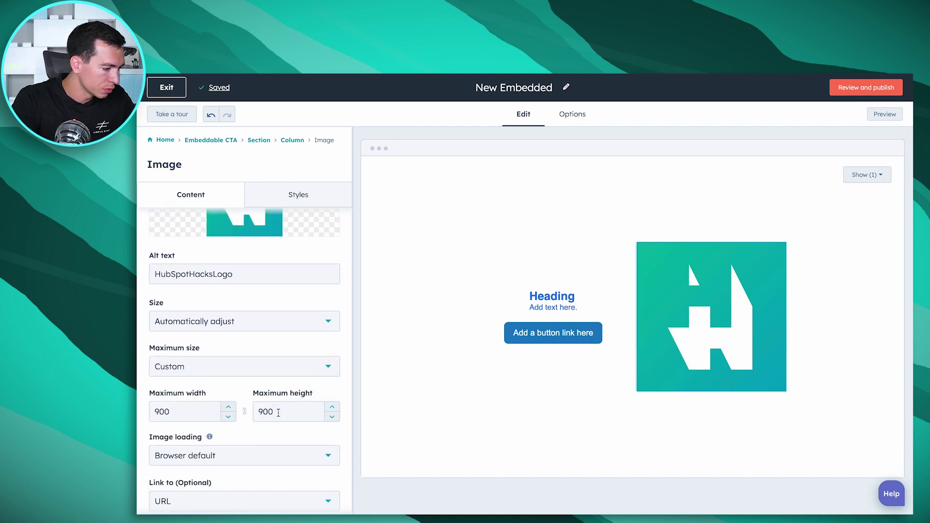
pyautogui.scroll(-1, 280, 417)
pyautogui.moveTo(275, 367); pyautogui.dragTo(244, 369)
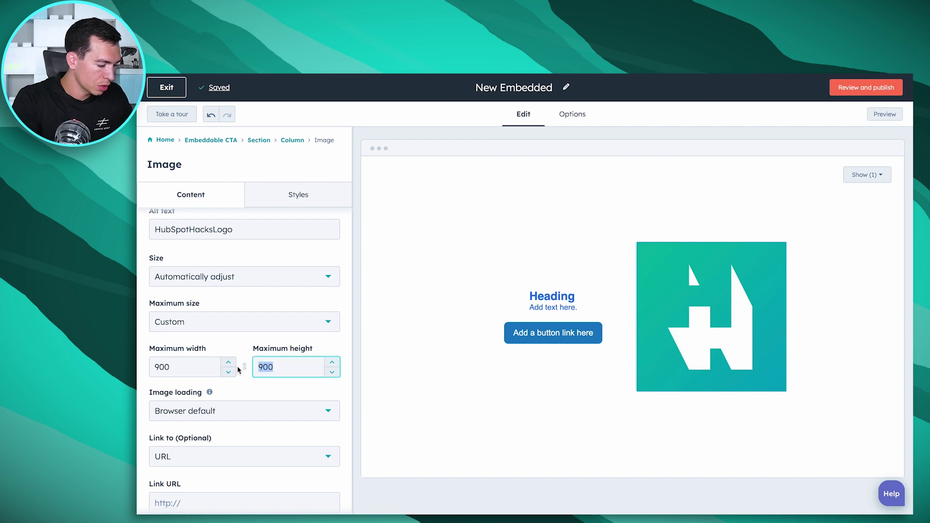
pyautogui.write('200')
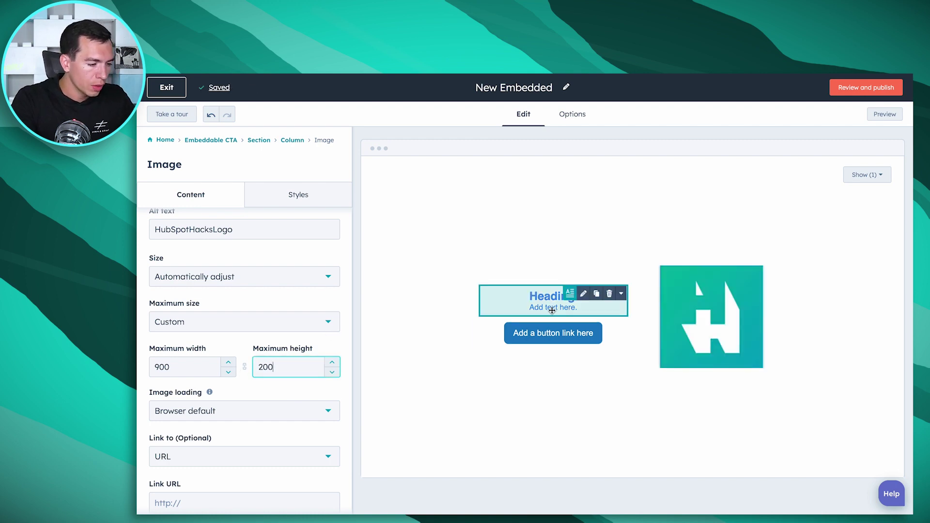
# - Change the heading to 'Watch this video' and the text line to 'It's super helpful'
pyautogui.click(519, 302)
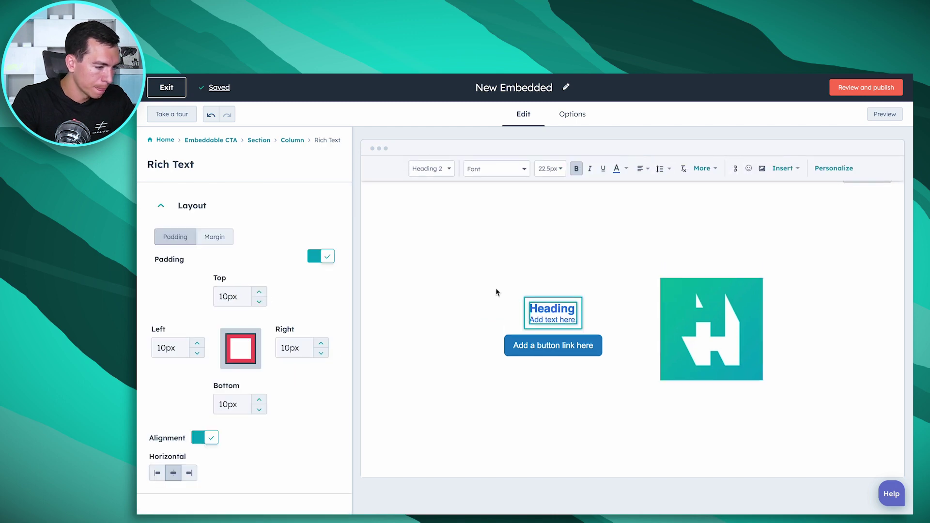
pyautogui.doubleClick(562, 309)
pyautogui.write('Watch this v')
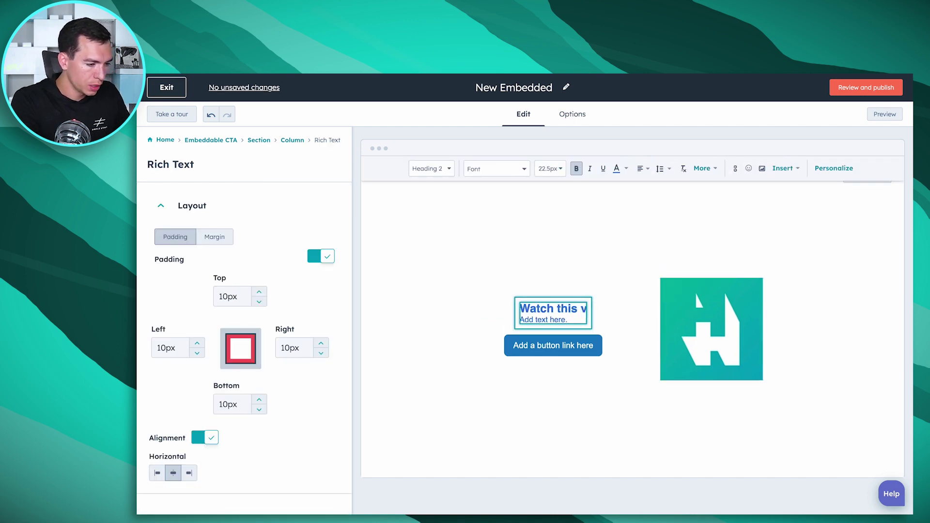
pyautogui.write('ideo')
pyautogui.tripleClick(567, 319)
pyautogui.write('t')
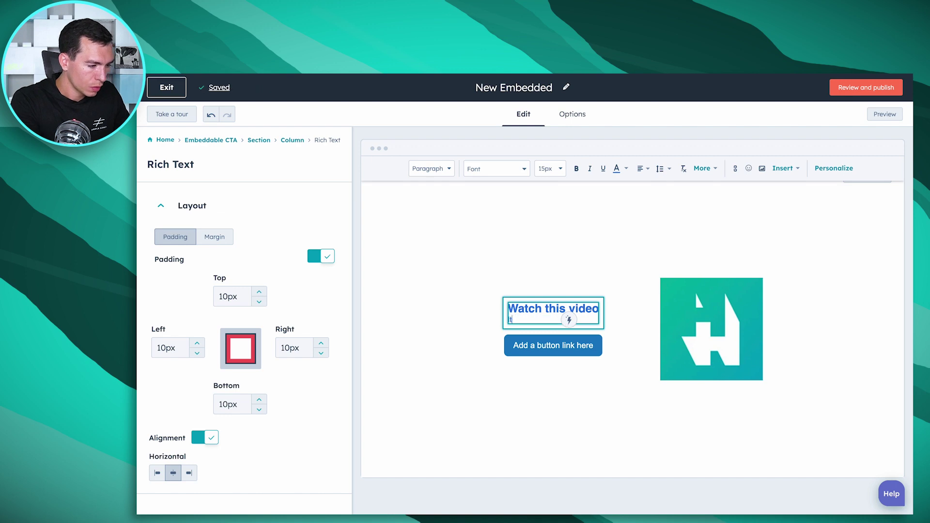
pyautogui.write("'s super helpful")
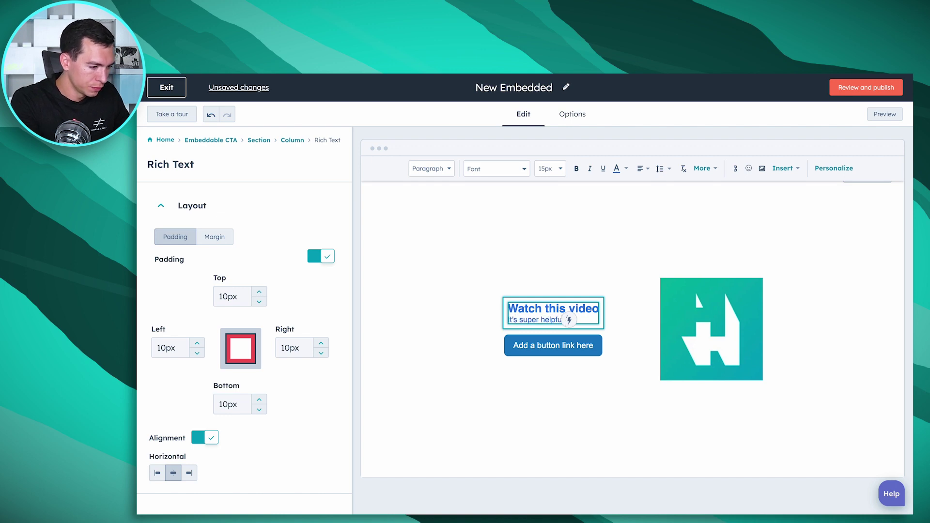
pyautogui.click(531, 353)
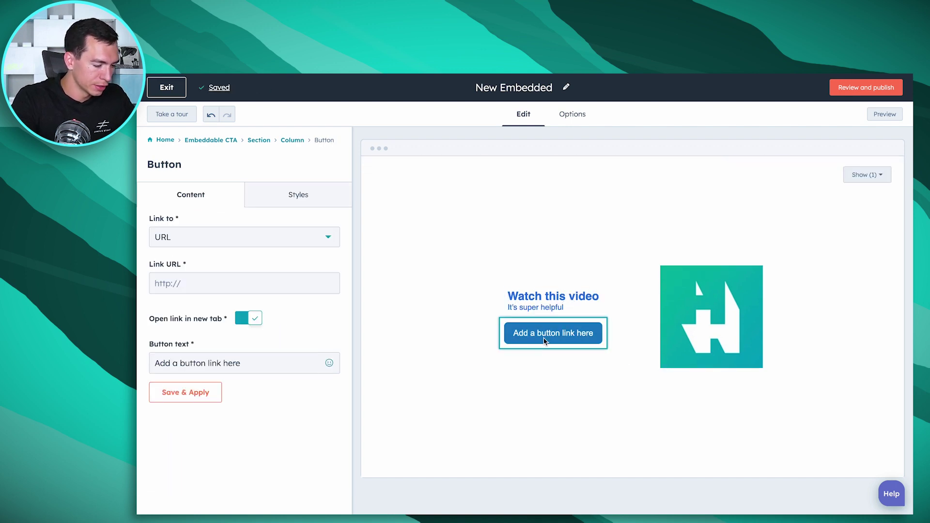
pyautogui.moveTo(221, 363); pyautogui.dragTo(208, 363)
pyautogui.tripleClick(208, 363)
pyautogui.write('Watch now')
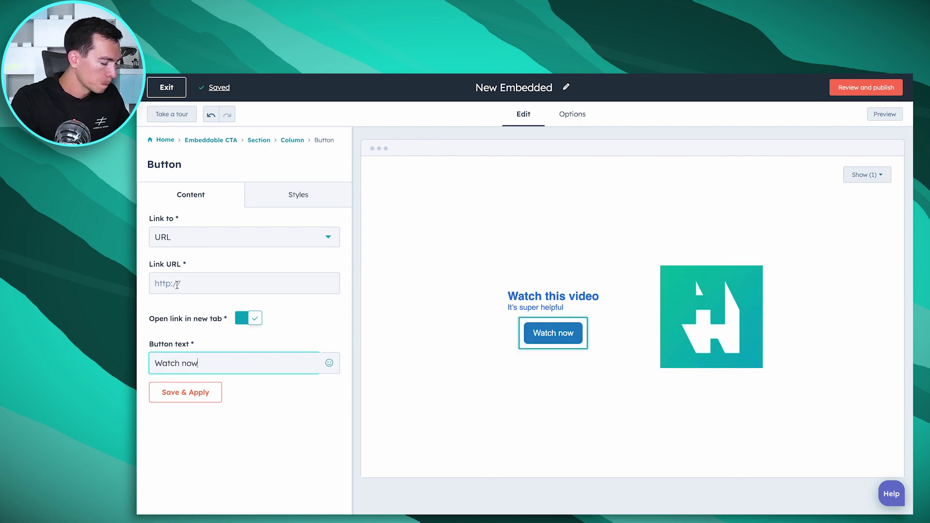
pyautogui.click(177, 285)
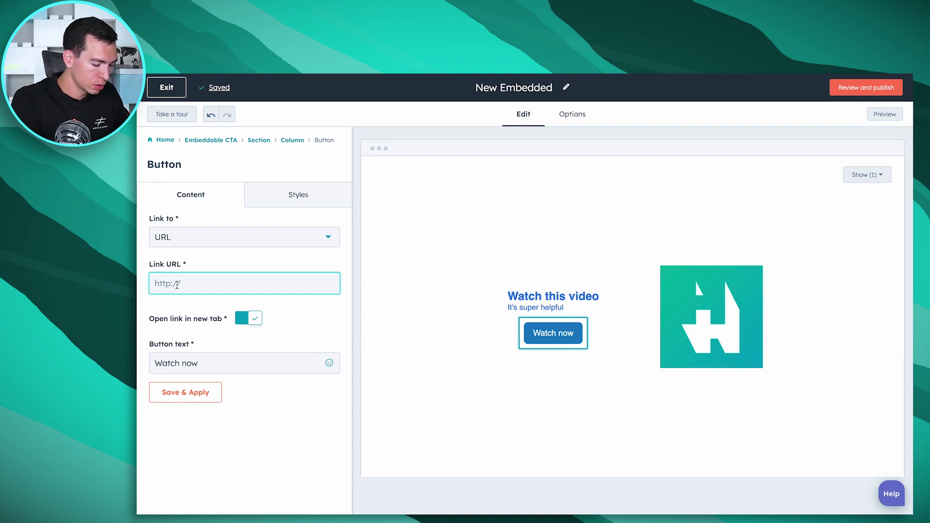
pyautogui.write('https://simplestrat.com')
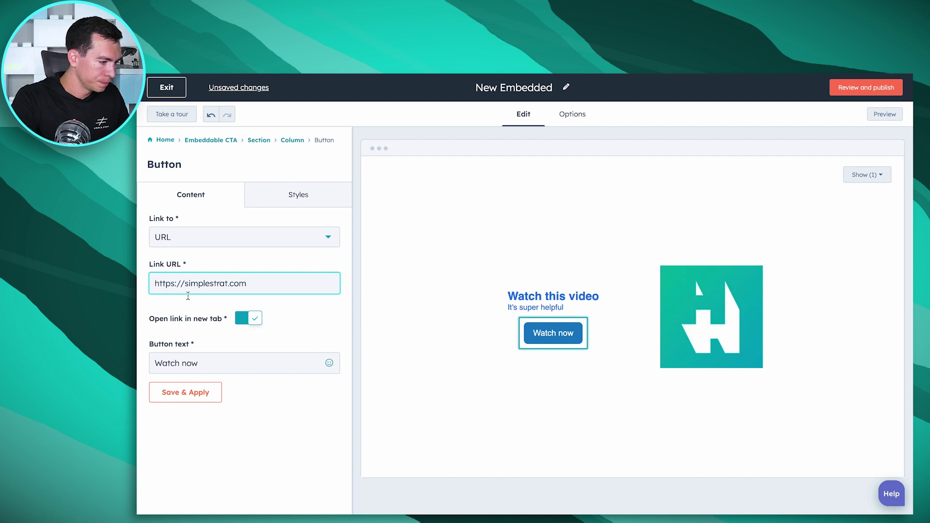
pyautogui.click(291, 309)
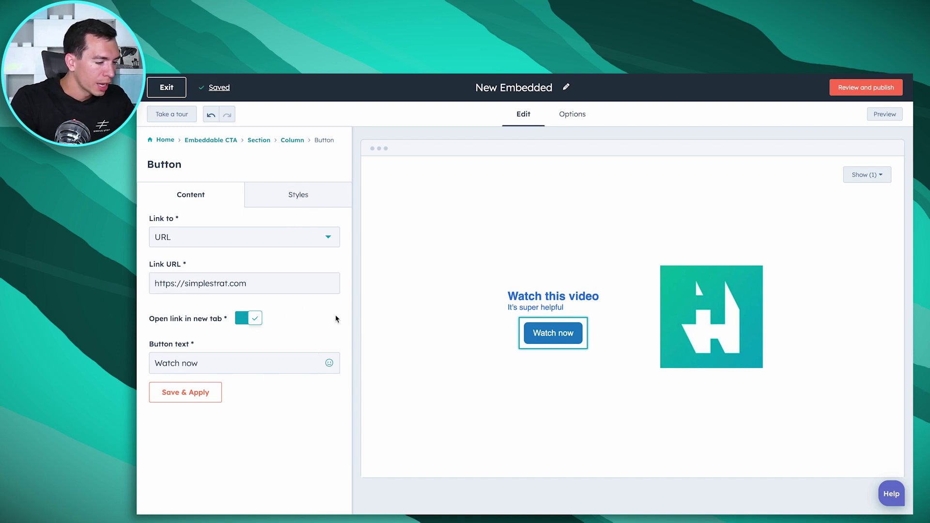
# - Look over the button's style settings, then deselect it to show the full CTA layout
pyautogui.moveTo(605, 301)
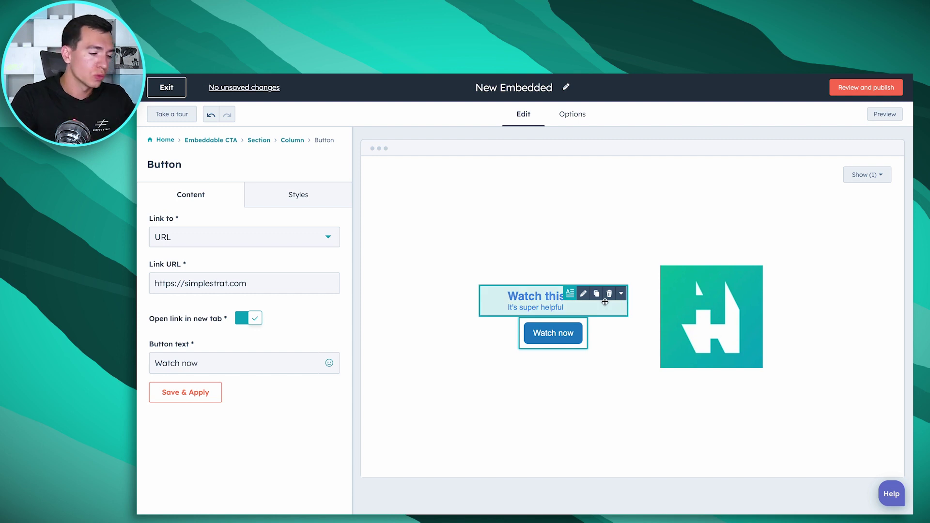
pyautogui.click(311, 199)
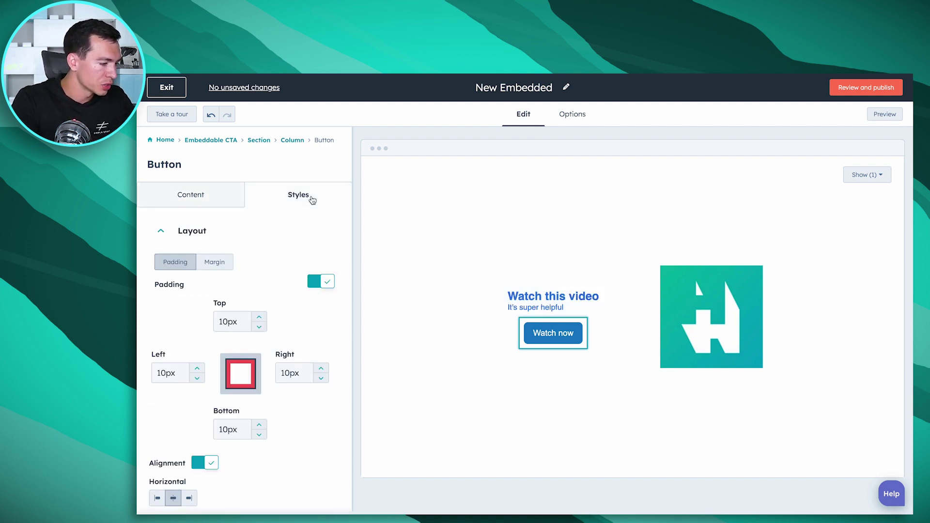
pyautogui.scroll(-6, 258, 368)
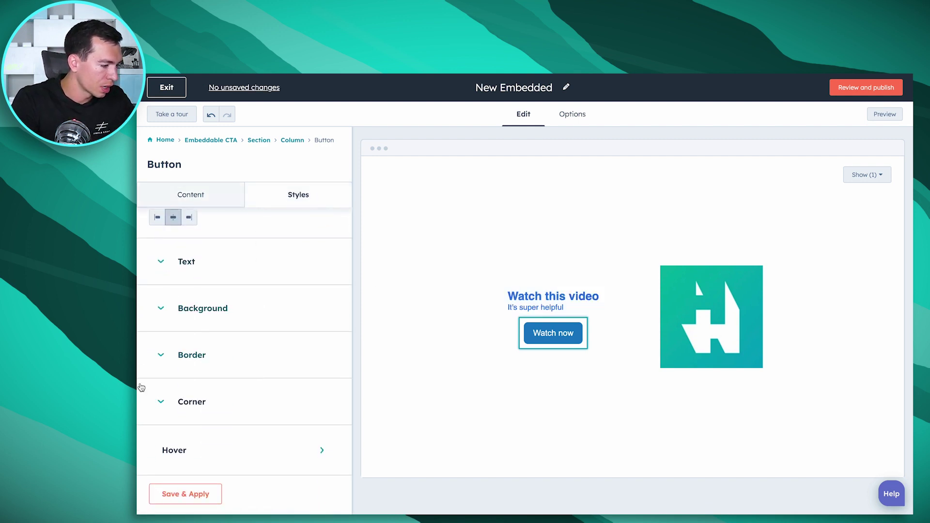
pyautogui.moveTo(680, 286)
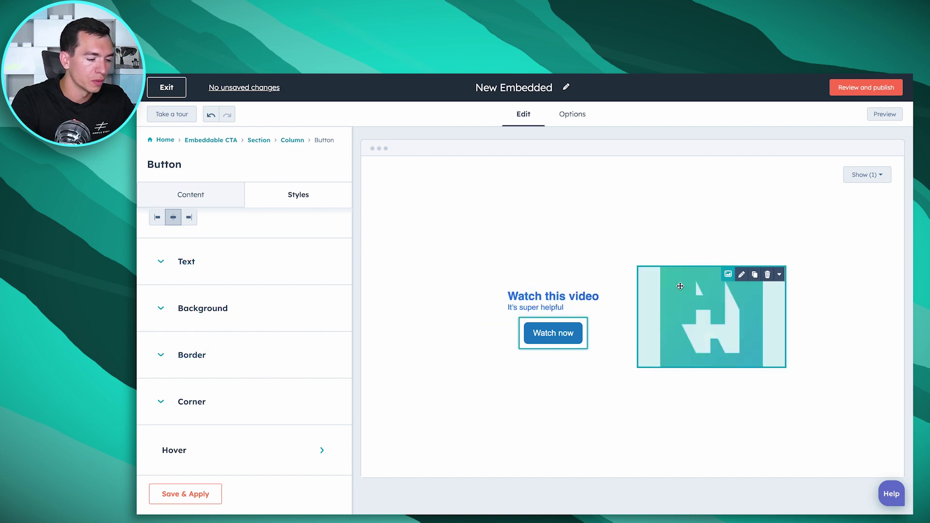
pyautogui.click(428, 291)
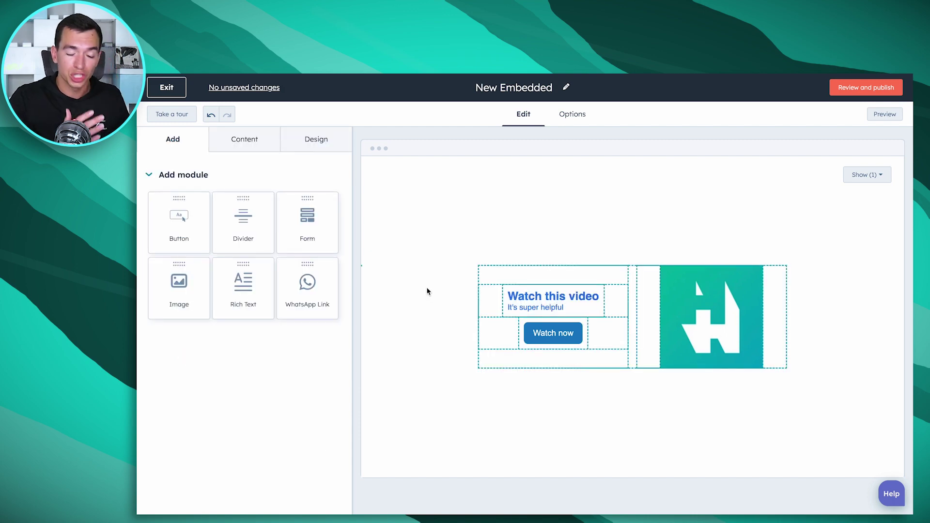
# - Preview the 'Watch this video' CTA and return to the editor
pyautogui.moveTo(664, 313)
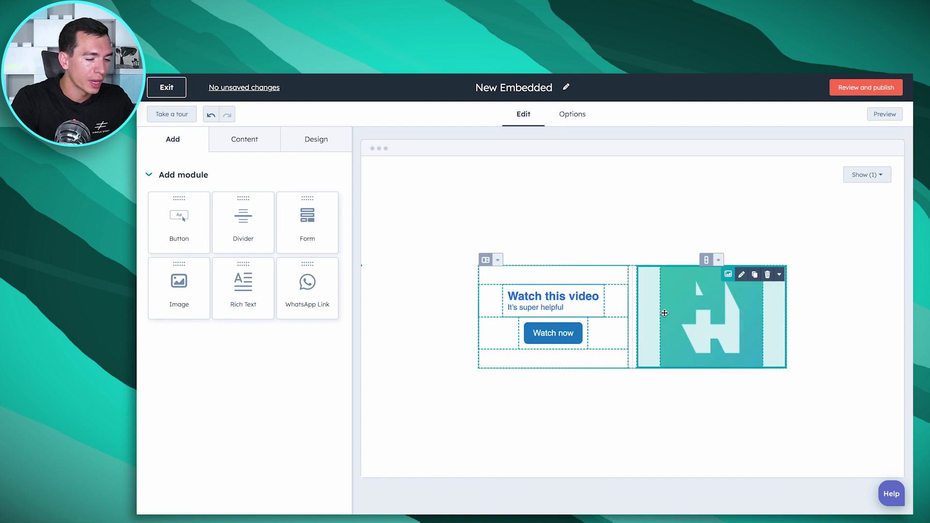
pyautogui.click(886, 119)
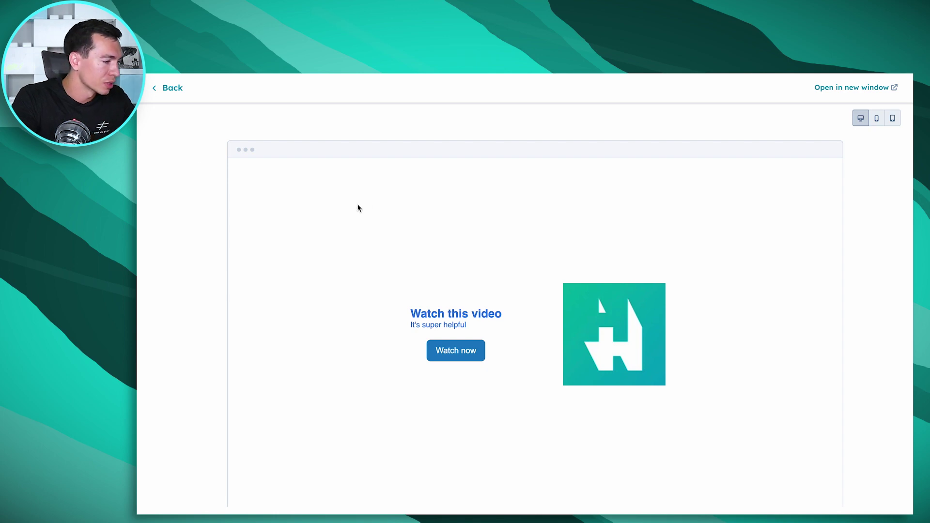
pyautogui.click(170, 88)
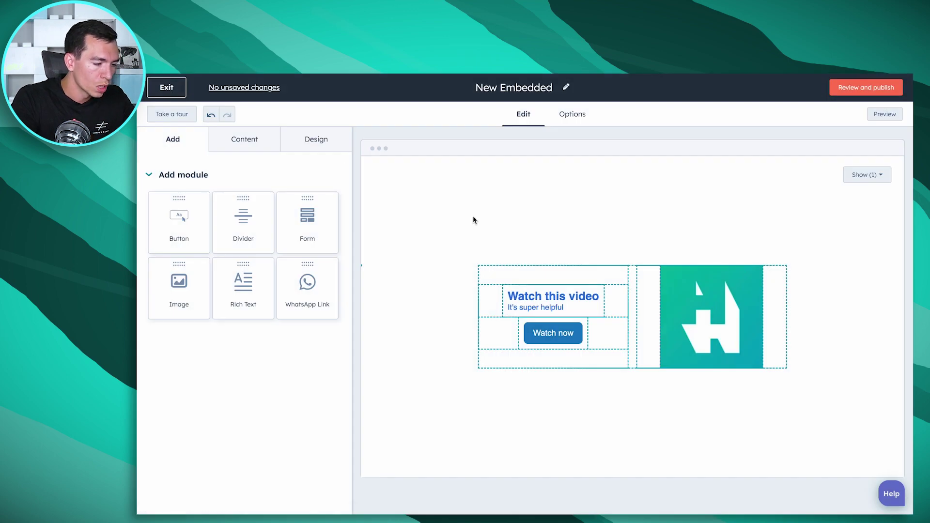
# - Check the CTA's campaign options, then review and publish the New Embedded CTA
pyautogui.click(575, 115)
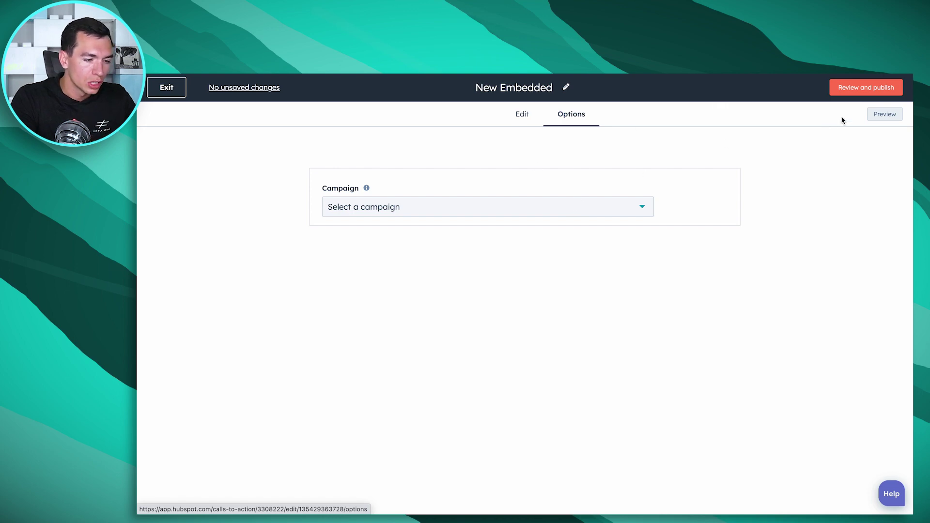
pyautogui.click(861, 92)
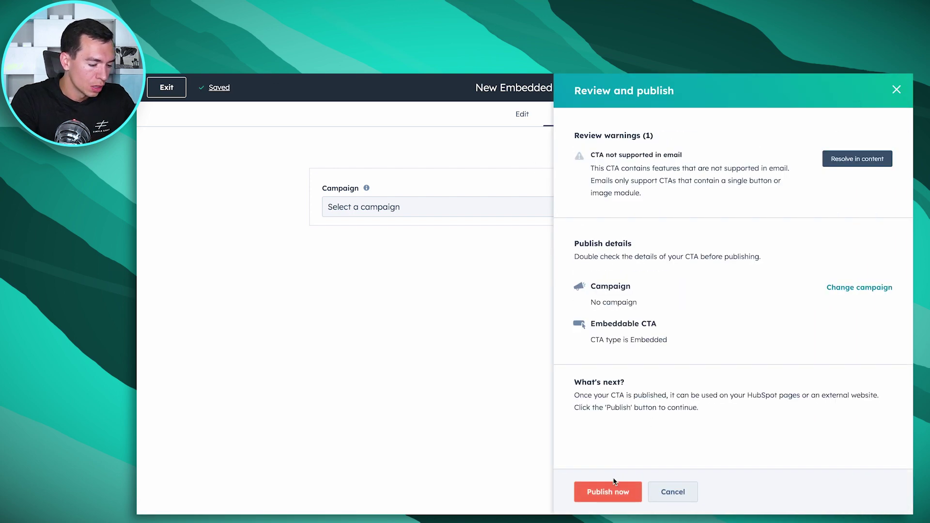
pyautogui.click(610, 490)
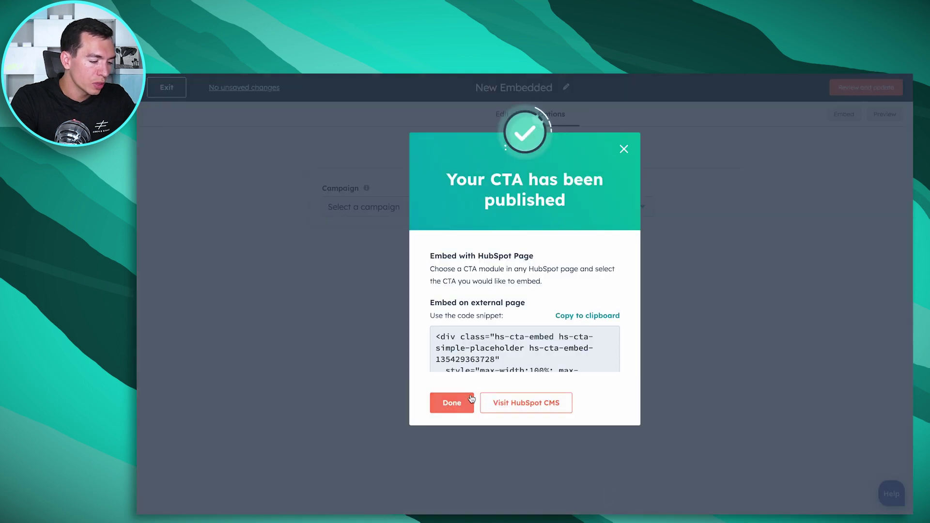
# - Look over the New Embedded CTA's embed code snippet and dismiss the published confirmation
pyautogui.scroll(-5, 470, 347)
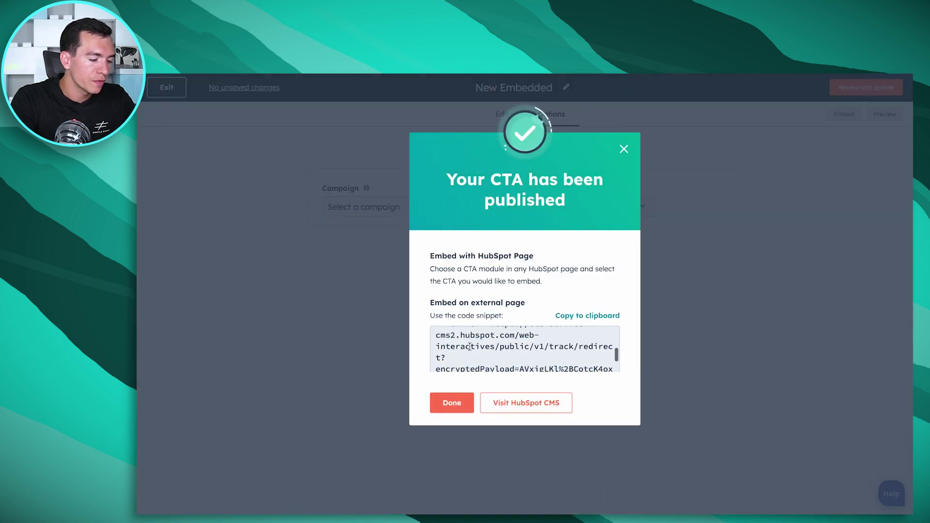
pyautogui.scroll(-3, 470, 347)
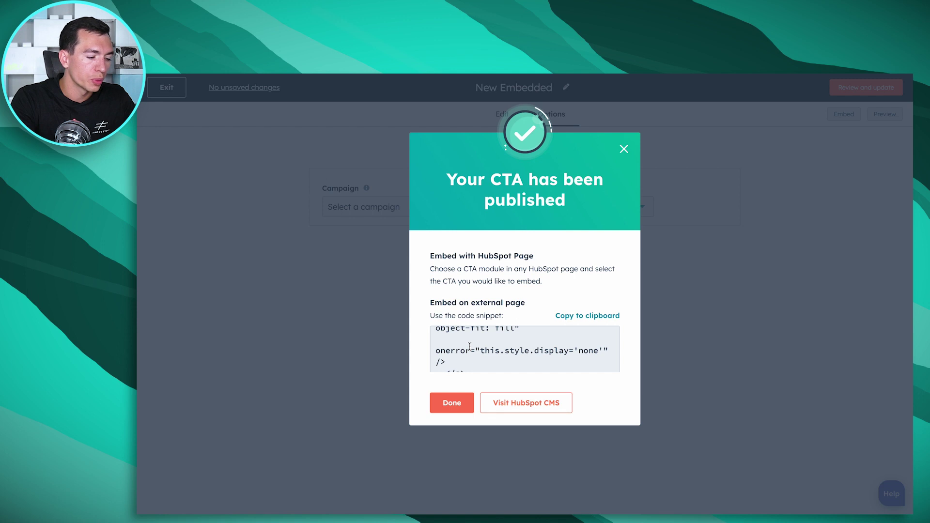
pyautogui.scroll(10, 469, 347)
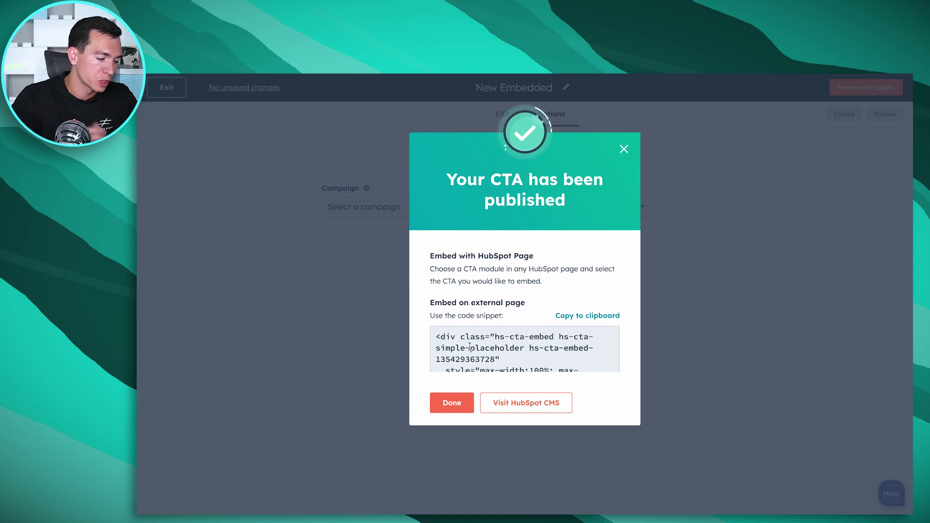
pyautogui.scroll(-10, 474, 330)
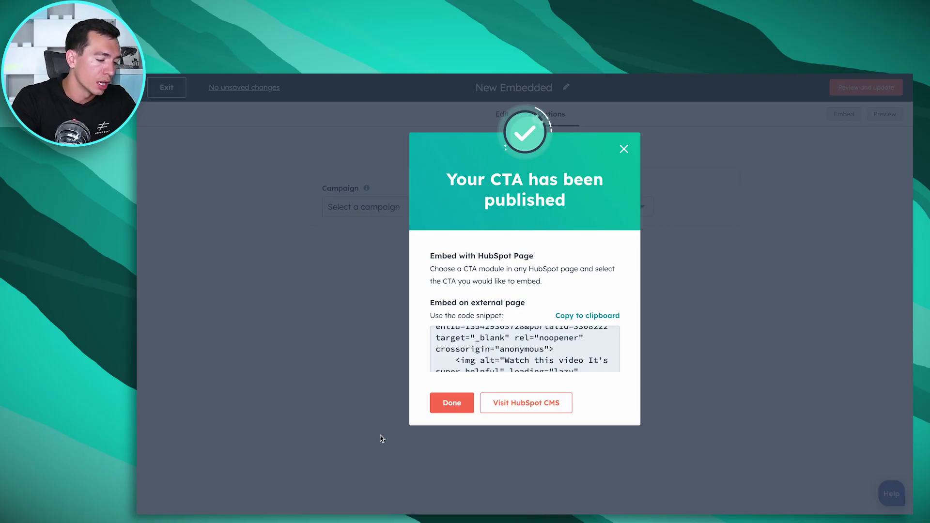
pyautogui.click(447, 404)
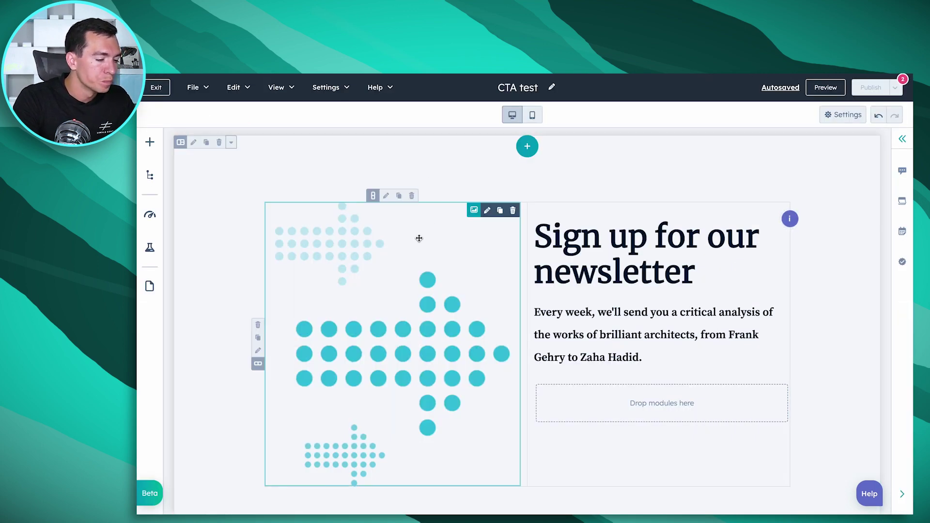
# - Add a Call-to-Action module below the newsletter text on the CTA test page
pyautogui.scroll(-3, 419, 238)
pyautogui.scroll(2, 419, 238)
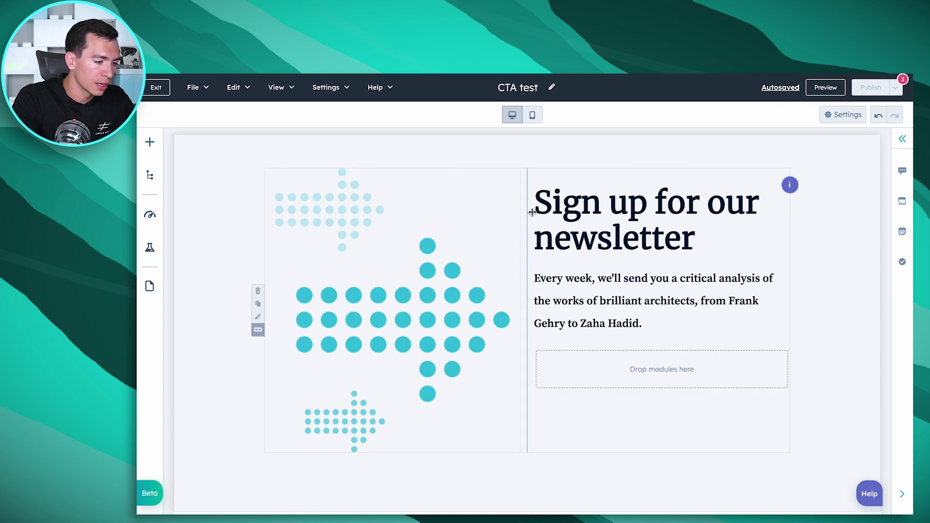
pyautogui.scroll(-1, 454, 237)
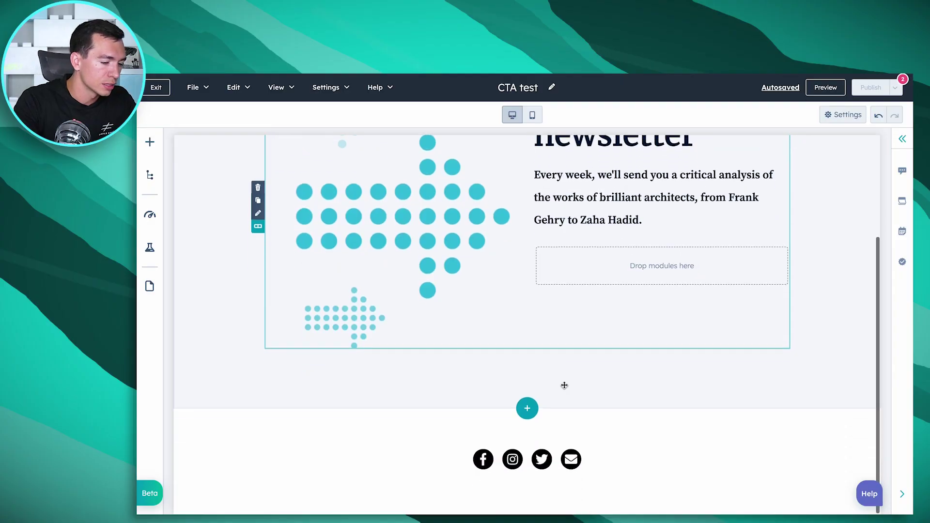
pyautogui.scroll(2, 565, 385)
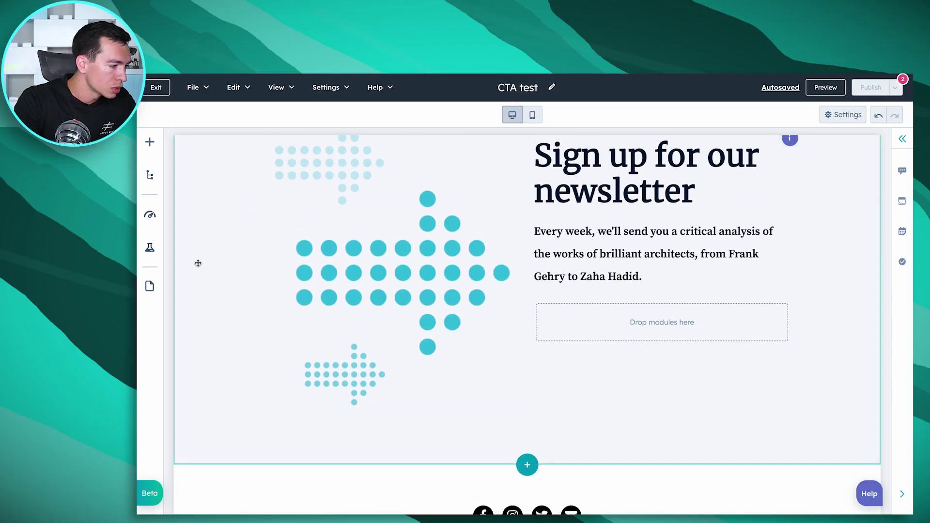
pyautogui.click(150, 142)
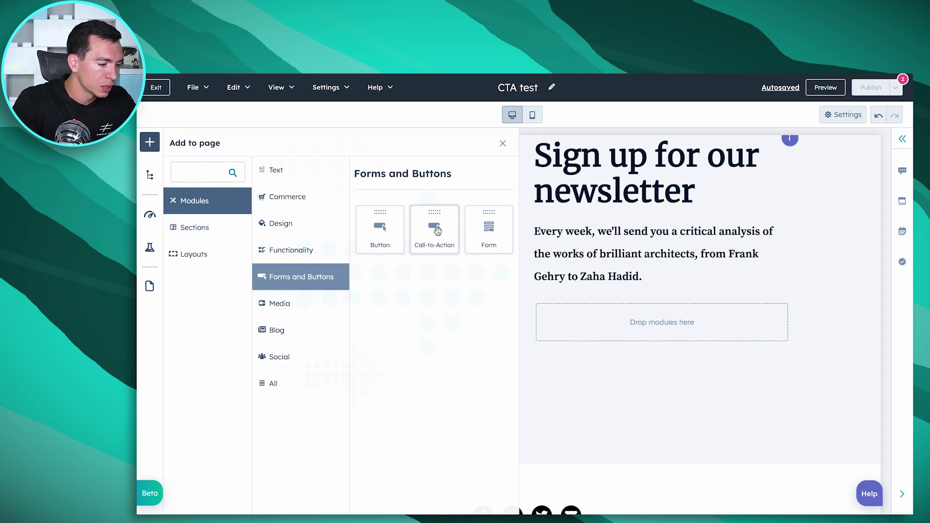
pyautogui.moveTo(429, 230); pyautogui.dragTo(651, 318)
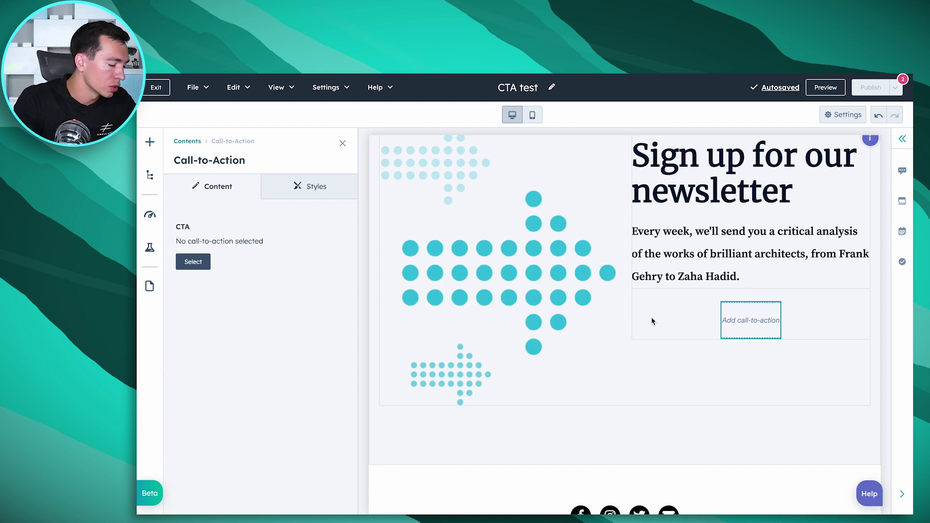
# - Embed the New Embedded 'Watch this video' CTA beside the newsletter text
pyautogui.click(193, 262)
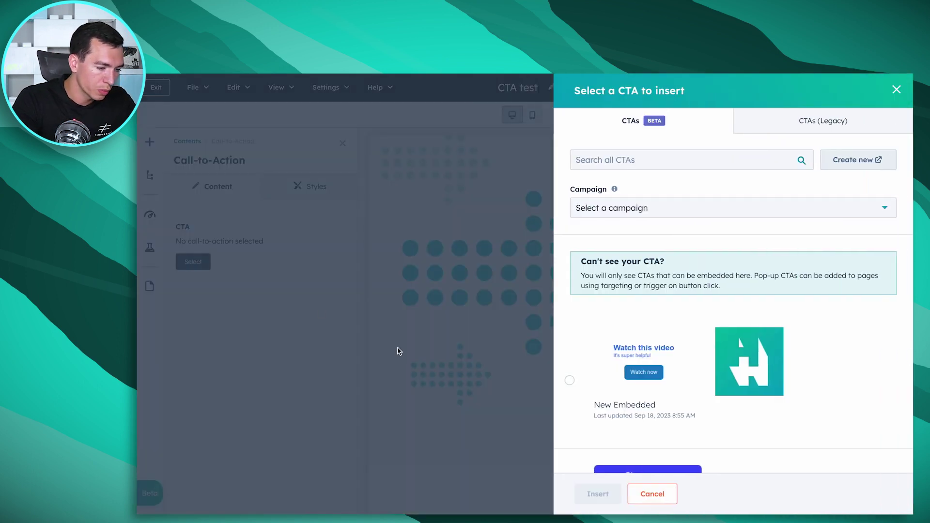
pyautogui.click(570, 380)
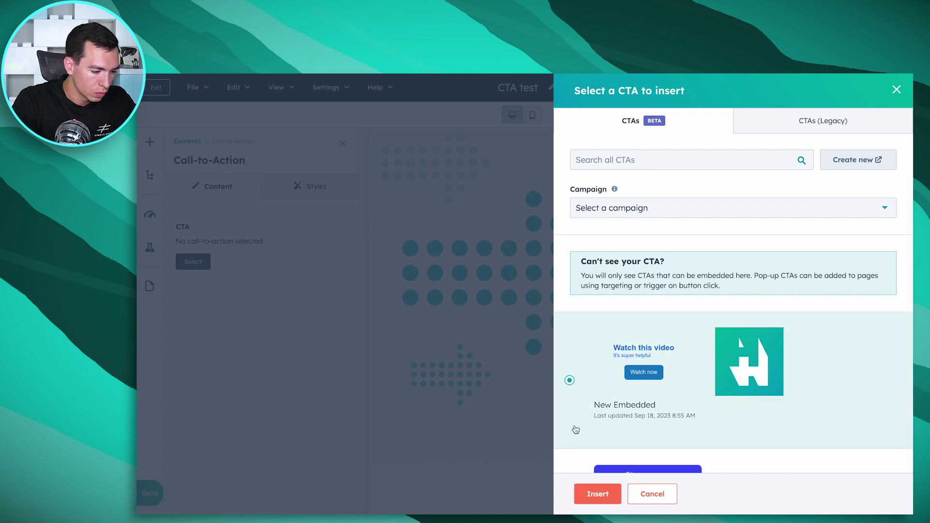
pyautogui.click(589, 495)
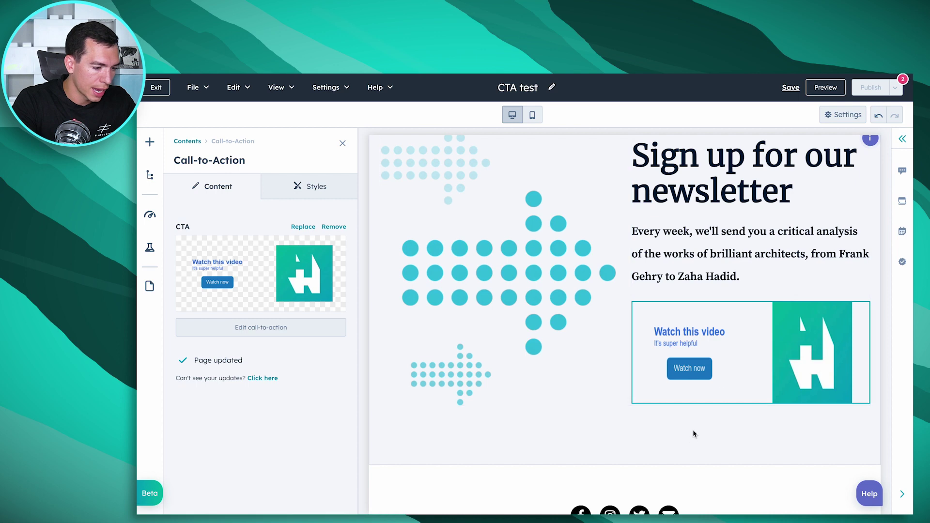
# - Scroll down the page and bring up the list of modules available to add
pyautogui.scroll(-1, 743, 372)
pyautogui.scroll(-1, 744, 373)
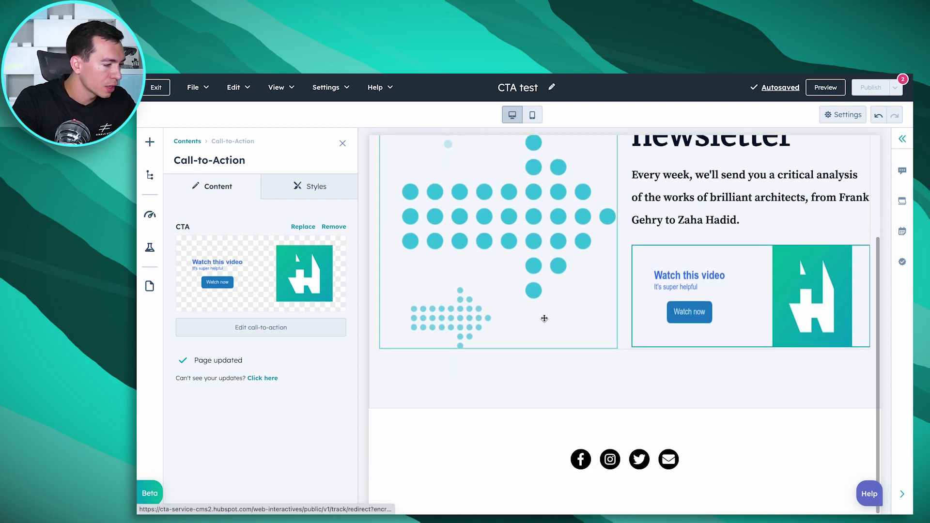
pyautogui.click(148, 143)
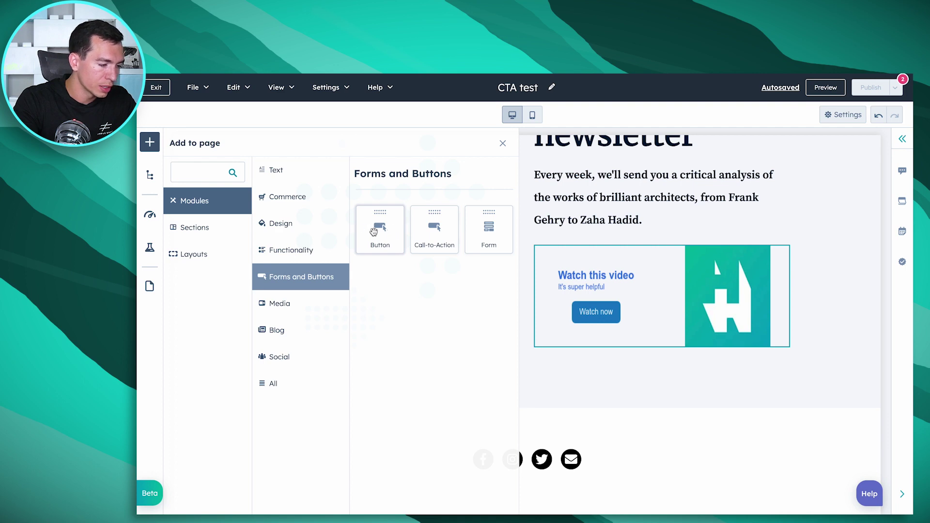
# - Place a Button module under the embedded CTA, linked to the Registration Pop-up CTA
pyautogui.moveTo(375, 232); pyautogui.dragTo(635, 335)
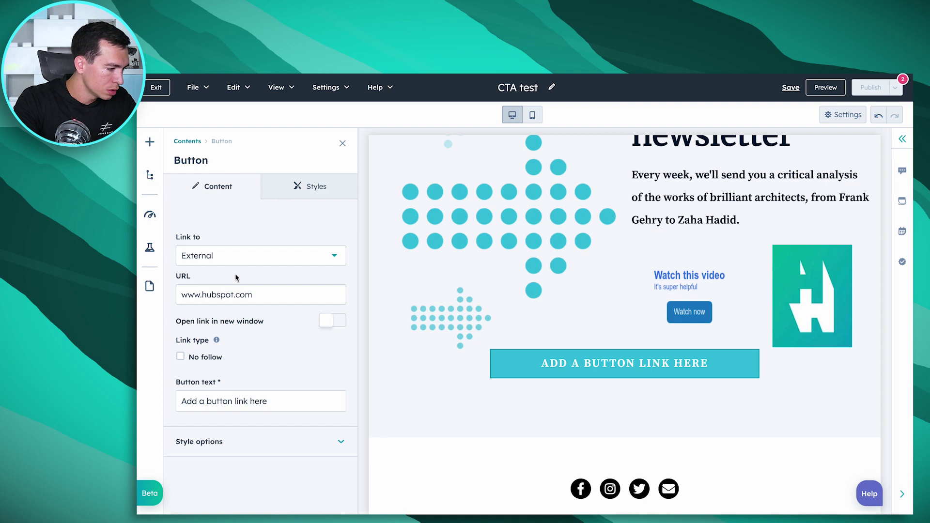
pyautogui.click(226, 261)
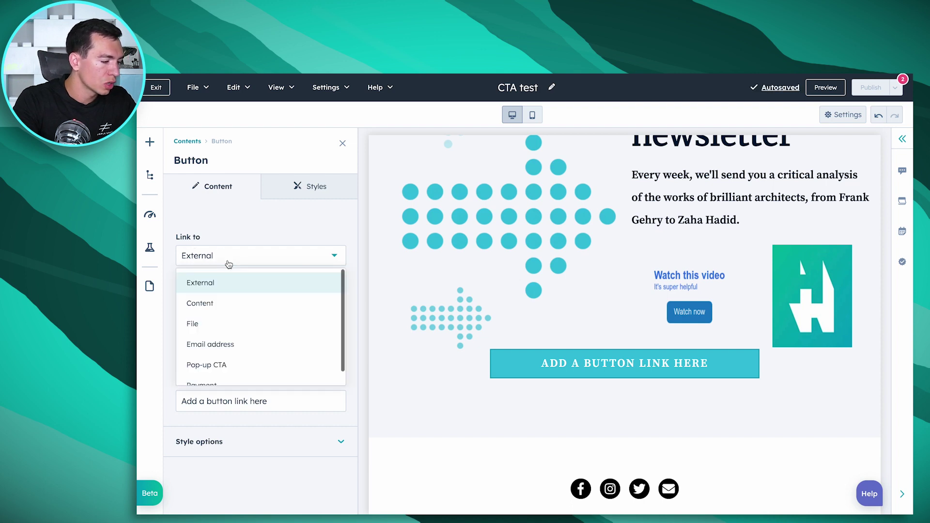
pyautogui.click(236, 367)
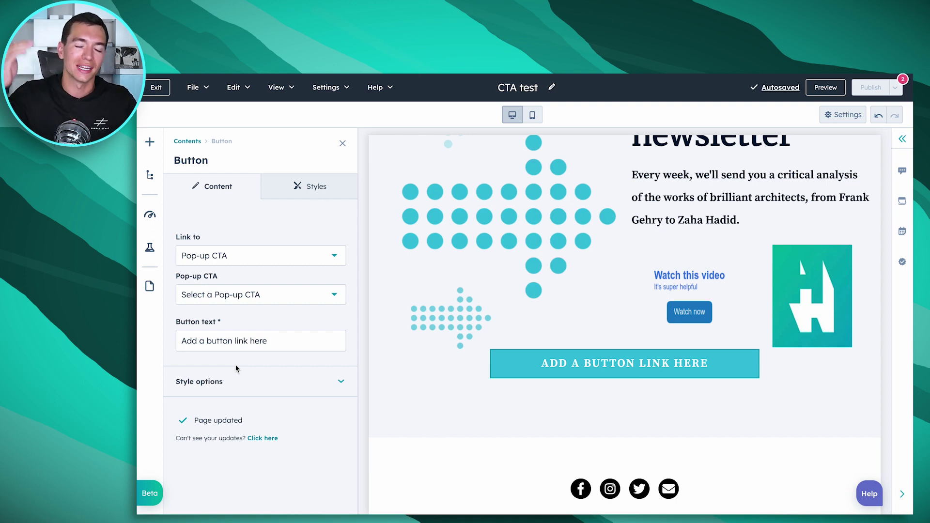
pyautogui.click(255, 295)
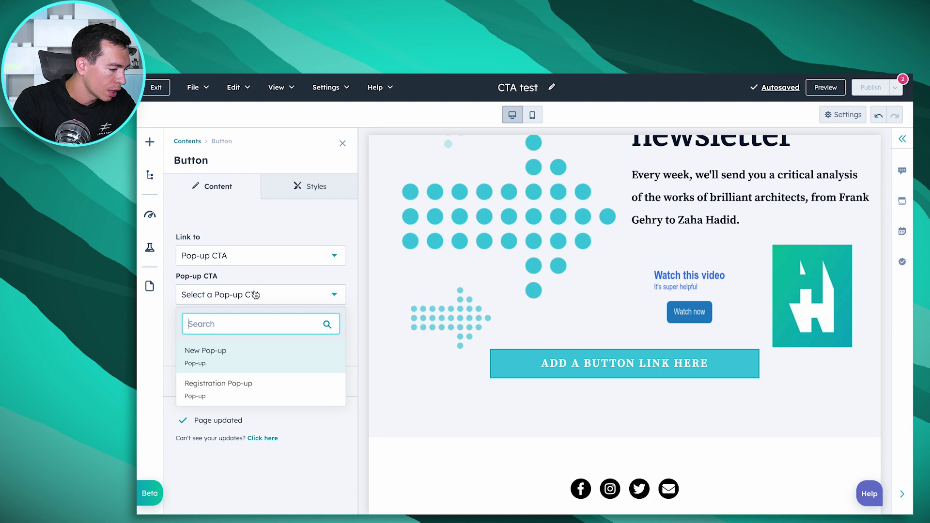
pyautogui.click(257, 383)
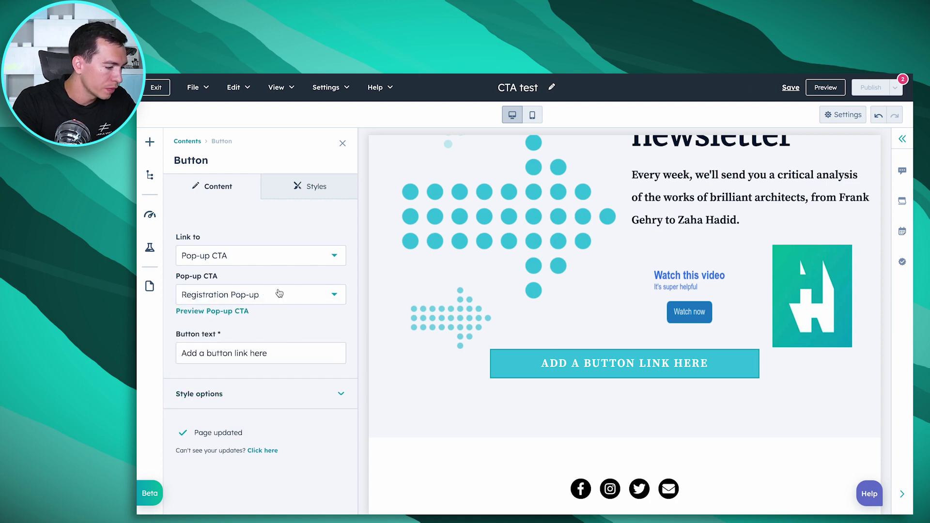
# - Change the button text to 'Click here to see pop-up'
pyautogui.click(248, 359)
pyautogui.hotkey('ctrl', 'a')
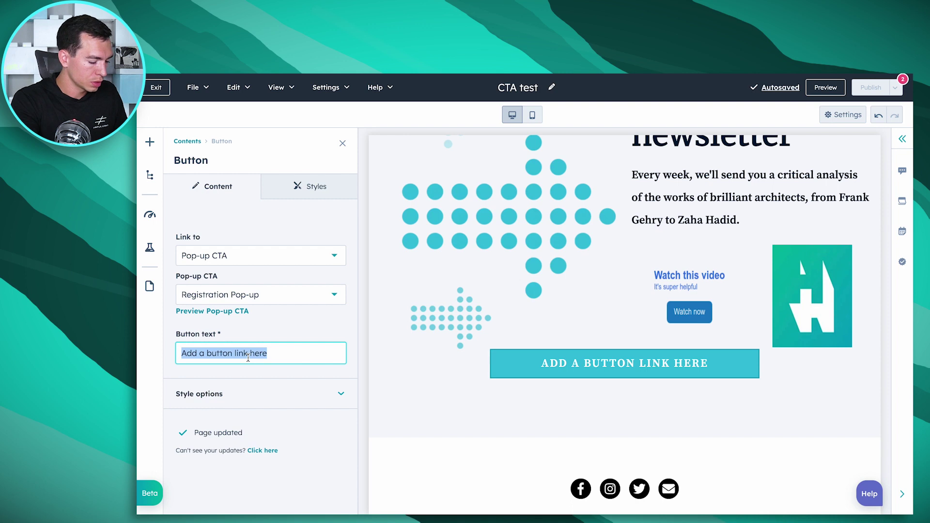
pyautogui.write('Click here to see pop-')
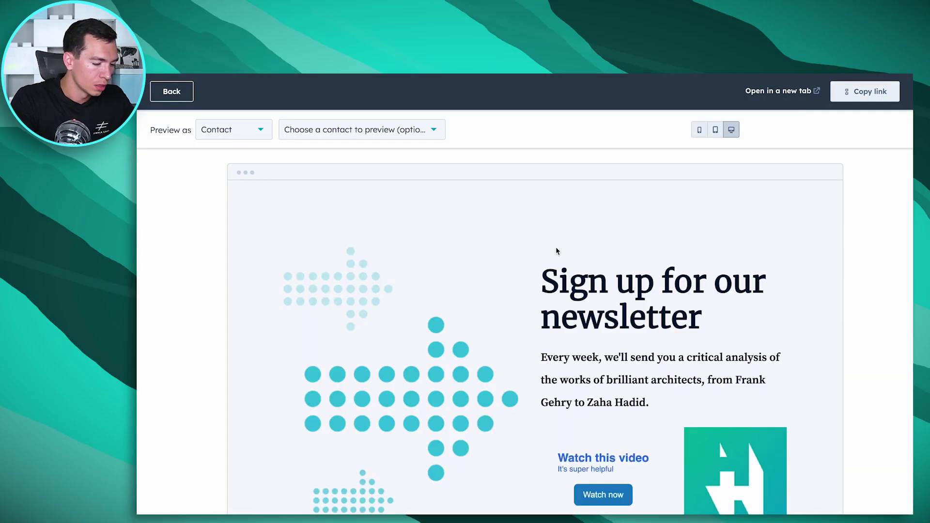
# - In preview, confirm 'Click here to see pop-up' opens Register Now, then close it and exit
pyautogui.scroll(-3, 557, 249)
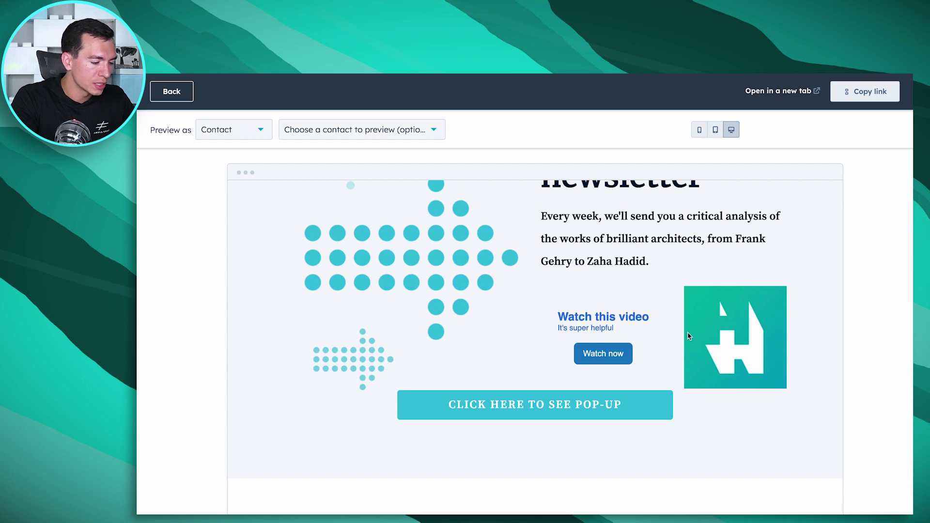
pyautogui.scroll(-2, 690, 336)
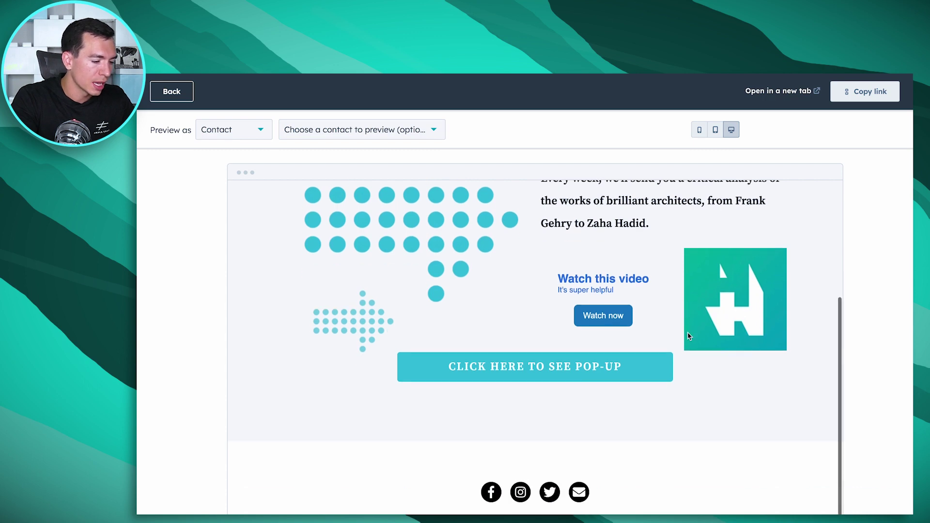
pyautogui.click(518, 371)
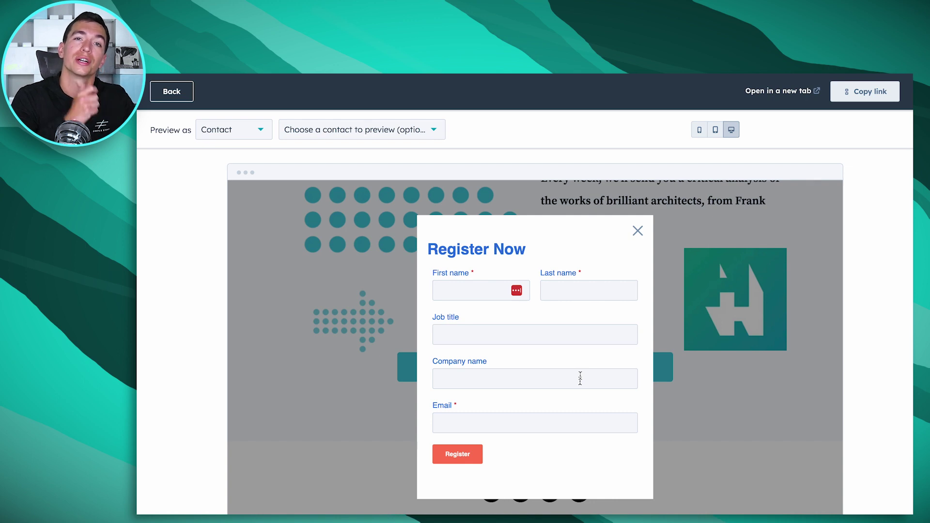
pyautogui.click(638, 231)
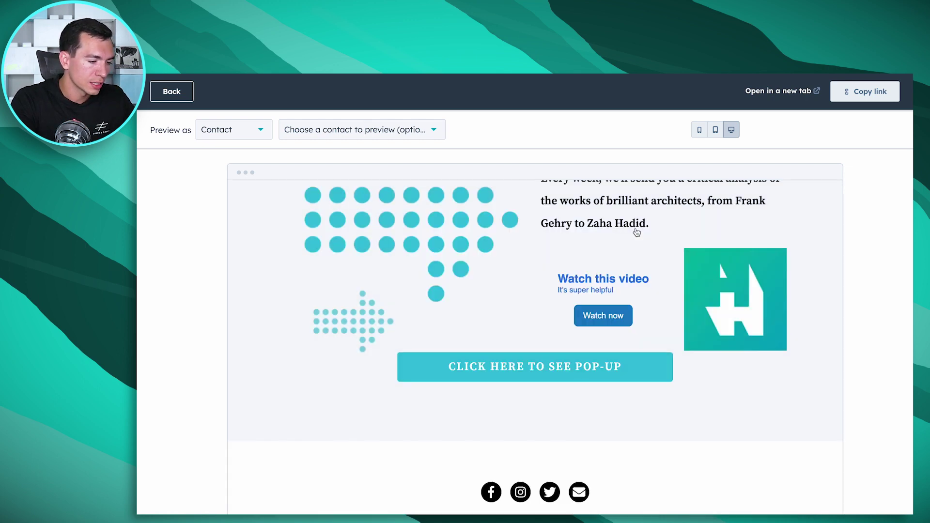
pyautogui.click(173, 95)
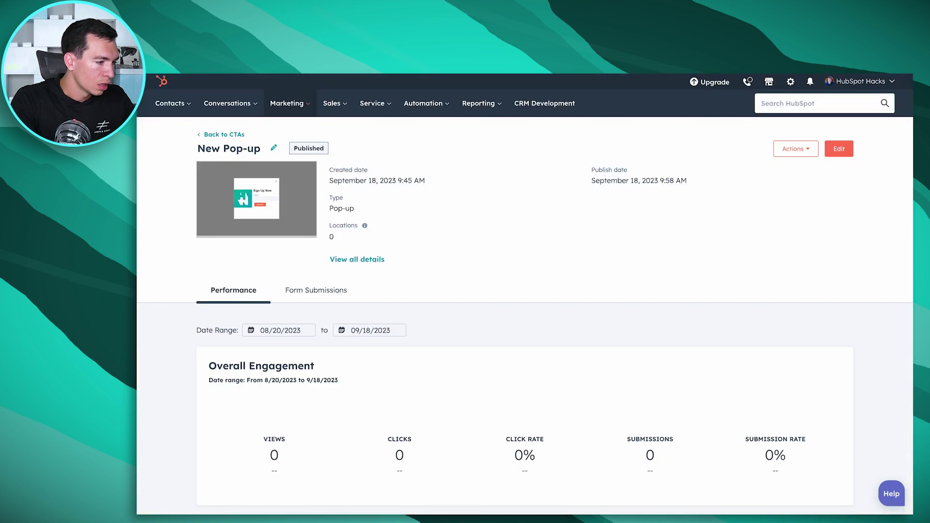
# - Check the Analyze stats for all CTAs, then open the Sign up now New Embedded CTA
pyautogui.click(224, 136)
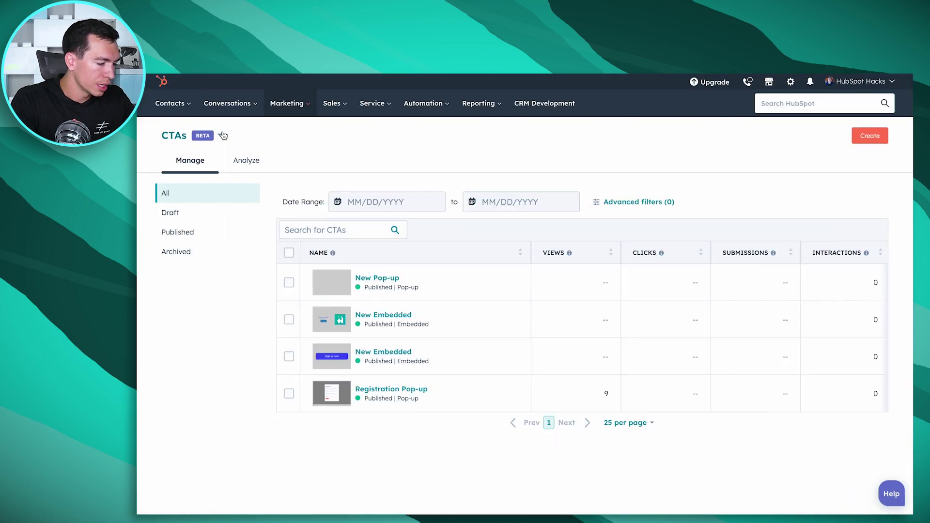
pyautogui.click(246, 164)
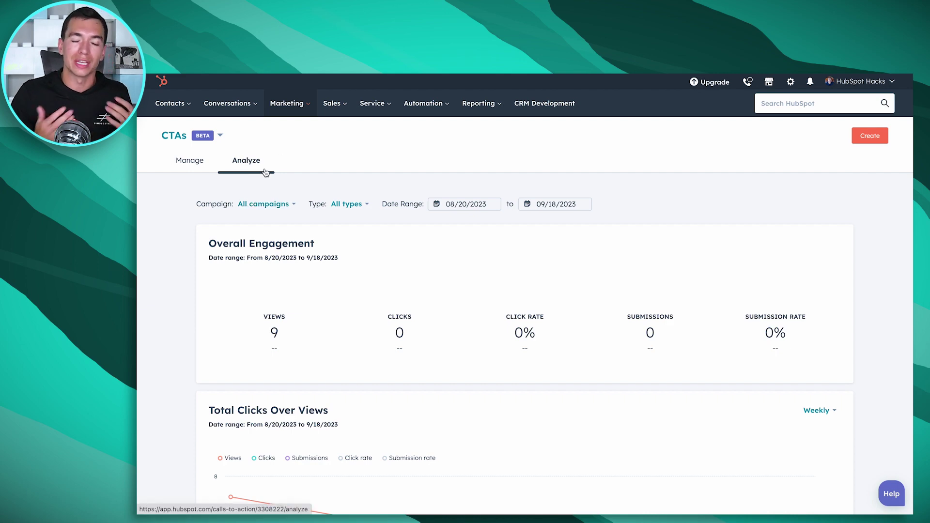
pyautogui.click(200, 164)
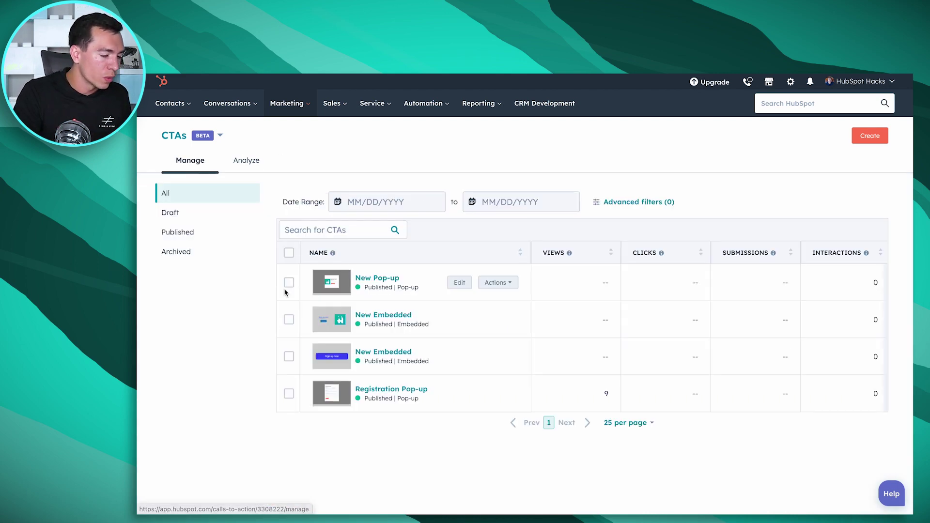
pyautogui.click(383, 352)
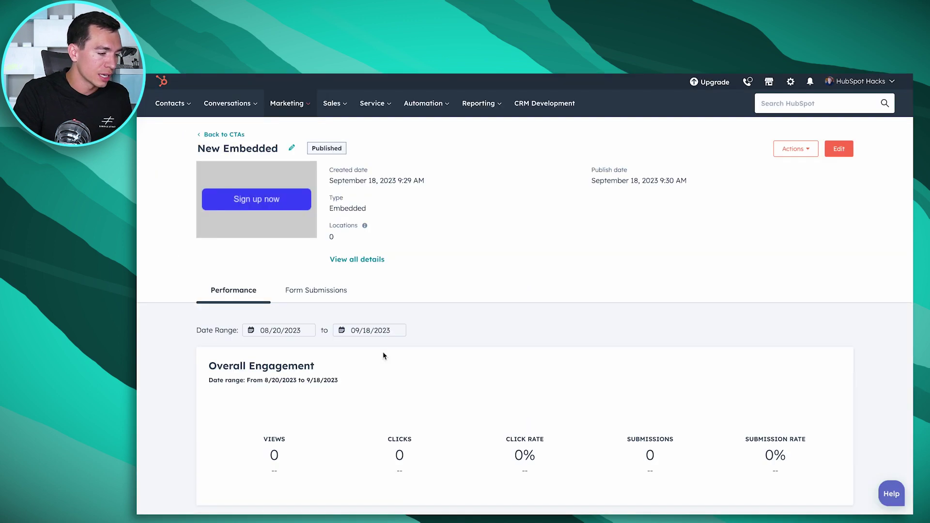
# - Look over the CTA's Performance stats and switch to the Form Submissions tab
pyautogui.scroll(-6, 516, 267)
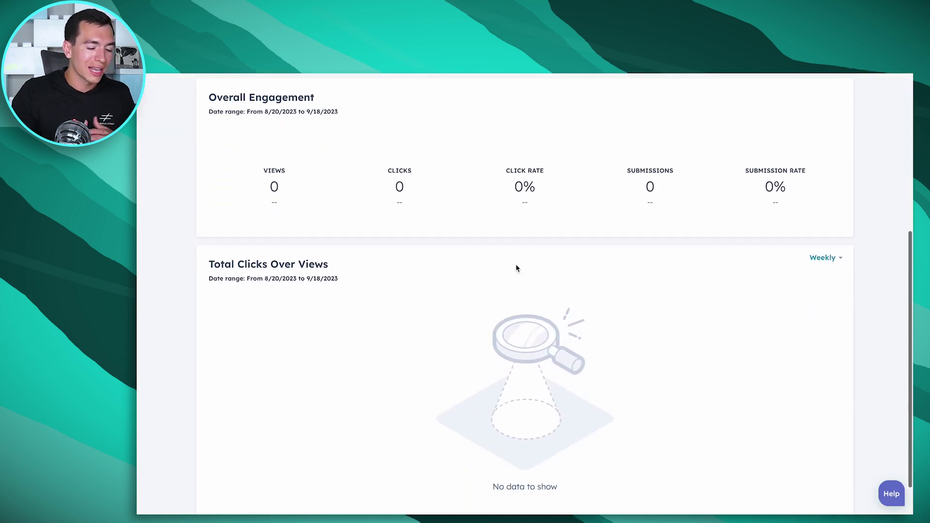
pyautogui.scroll(3, 515, 266)
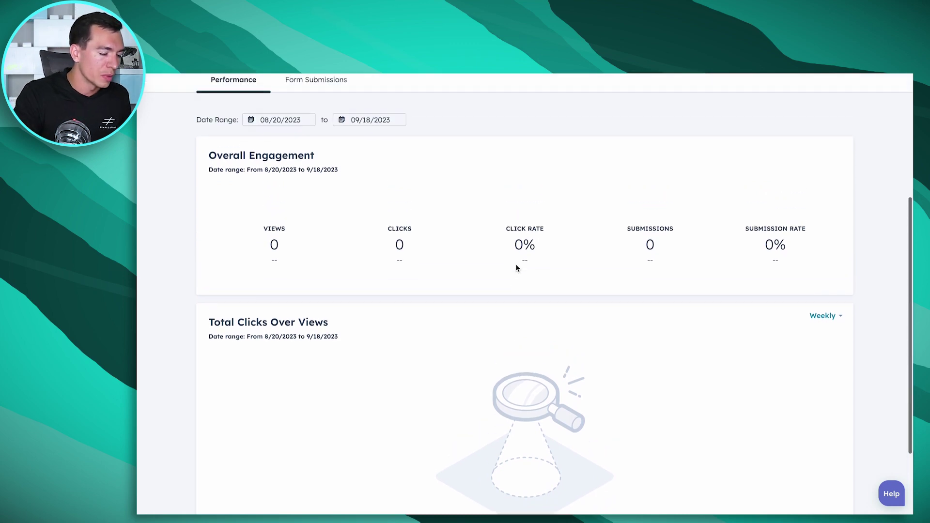
pyautogui.scroll(-4, 516, 267)
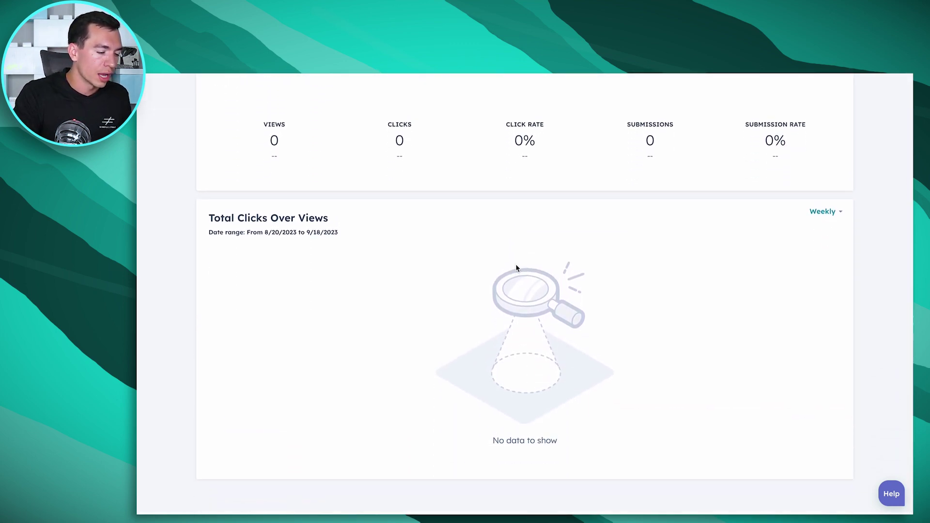
pyautogui.scroll(5, 516, 268)
pyautogui.scroll(-2, 516, 268)
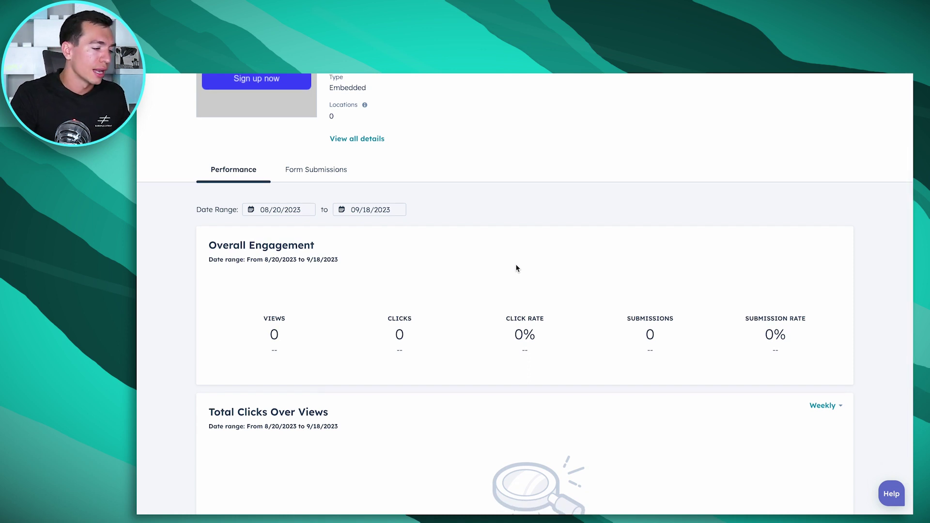
pyautogui.scroll(1, 516, 268)
pyautogui.click(313, 202)
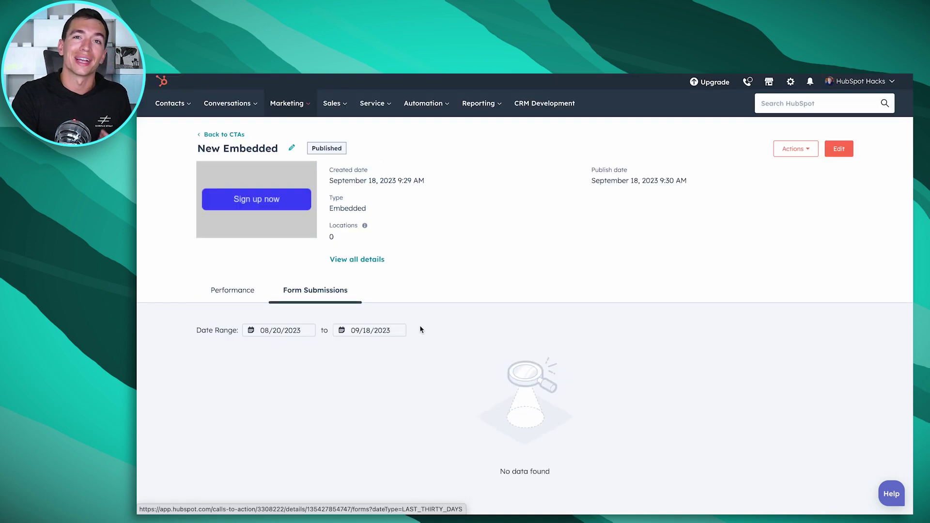
pyautogui.scroll(-1, 421, 329)
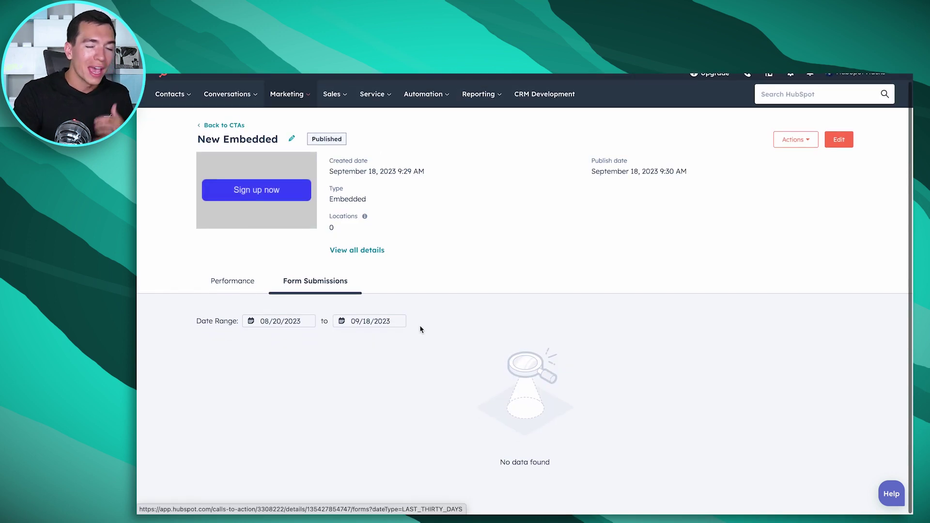